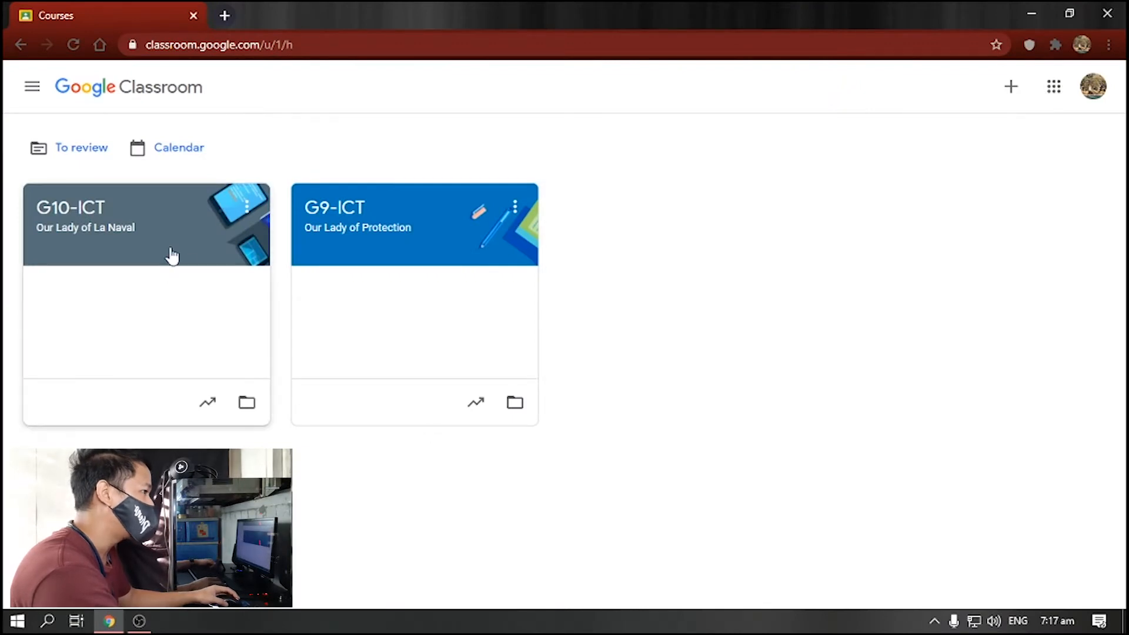
- Start a new quiz assignment from the G10-ICT class's Classwork page
left_click(199, 254)
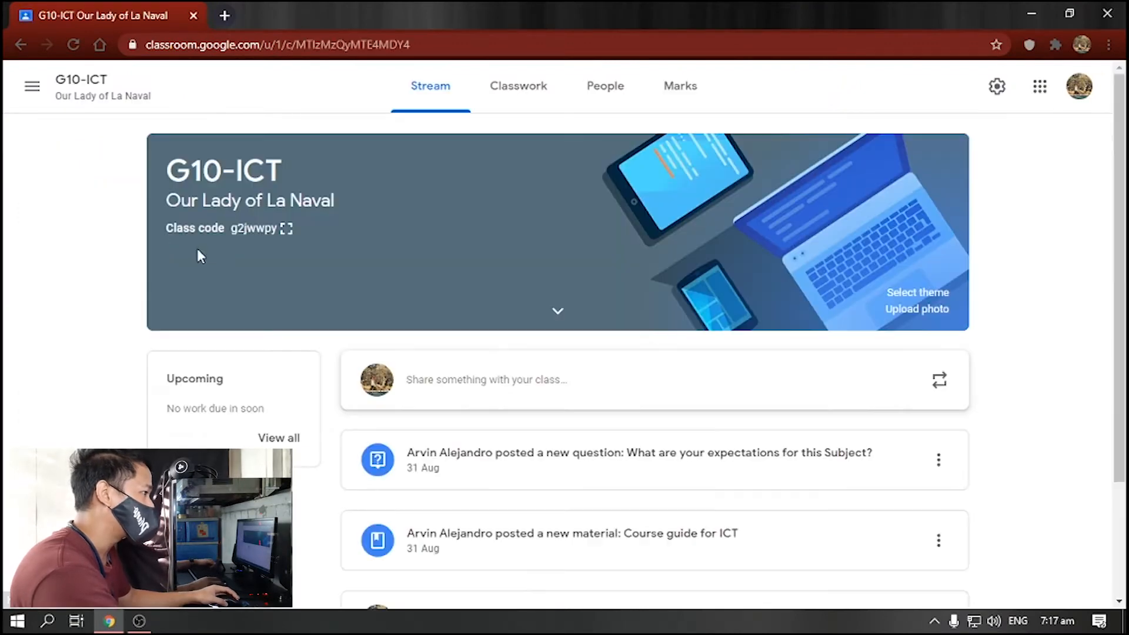
left_click(516, 108)
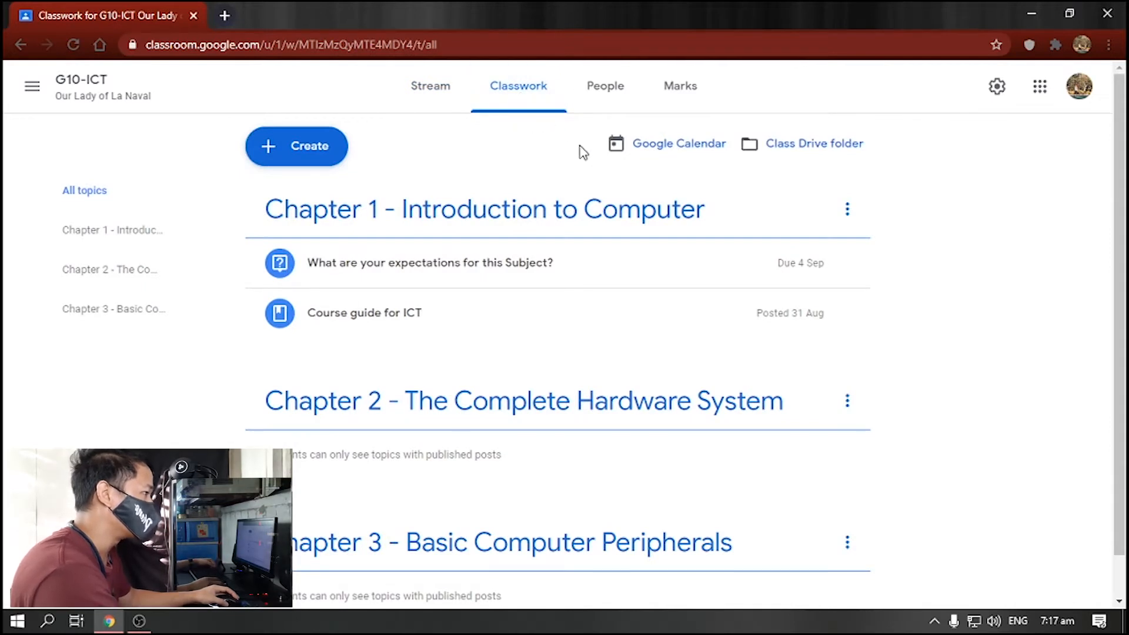
left_click(320, 154)
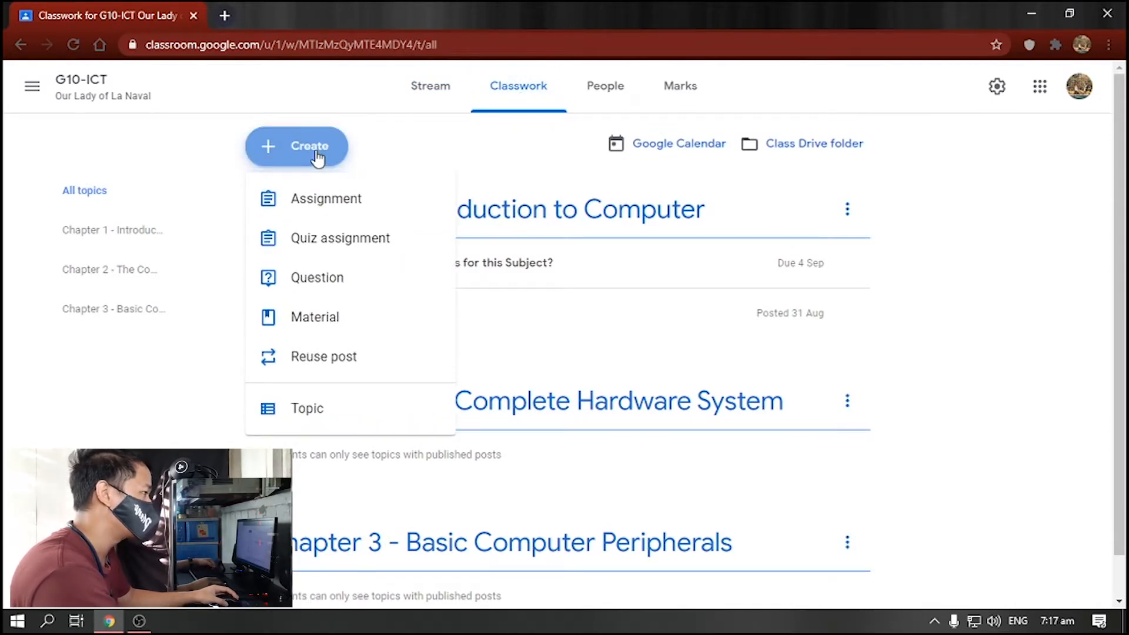
left_click(349, 238)
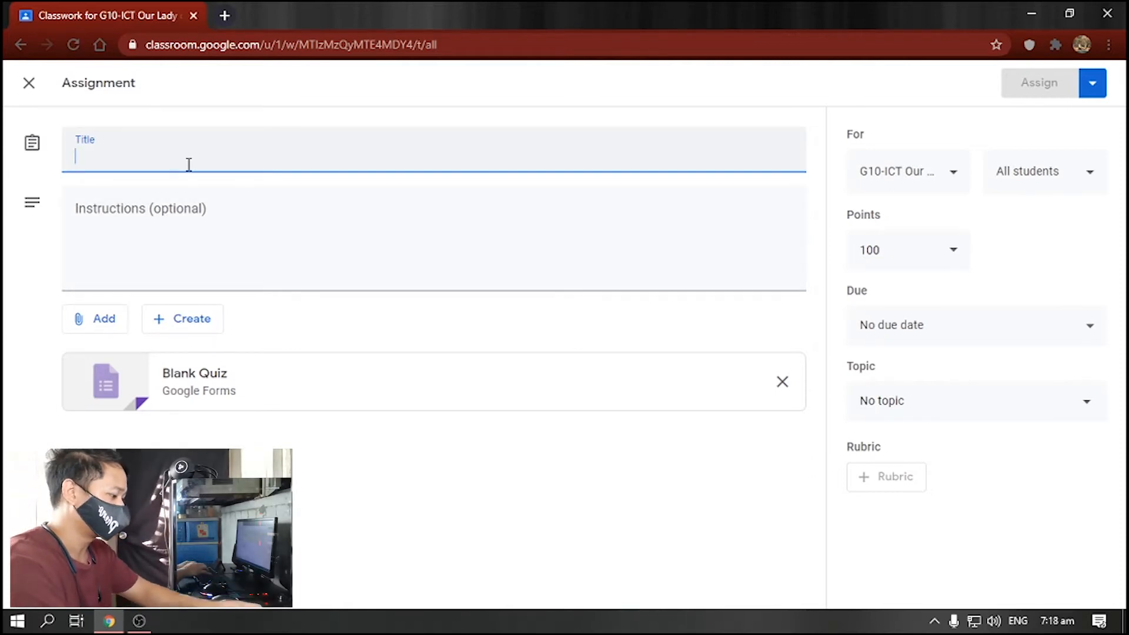
- Title the assignment 'Quiz 1' and enter the instructions 'Answer this quiz no. 1'
type("Quiz 1")
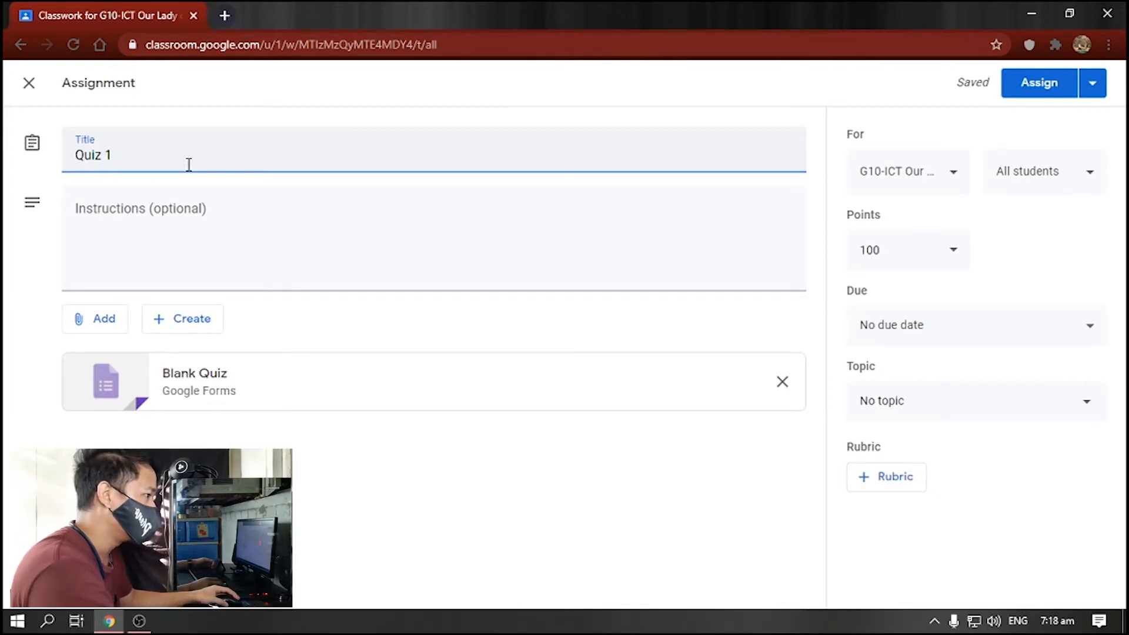
left_click(188, 219)
type("Answer this quiz n")
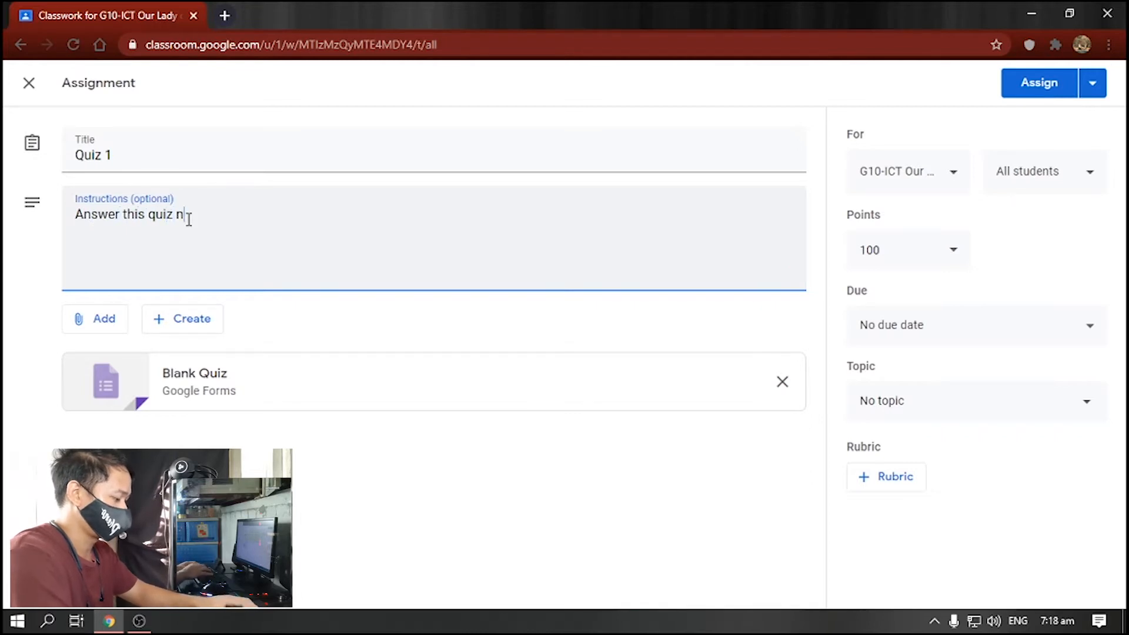
type(" 1")
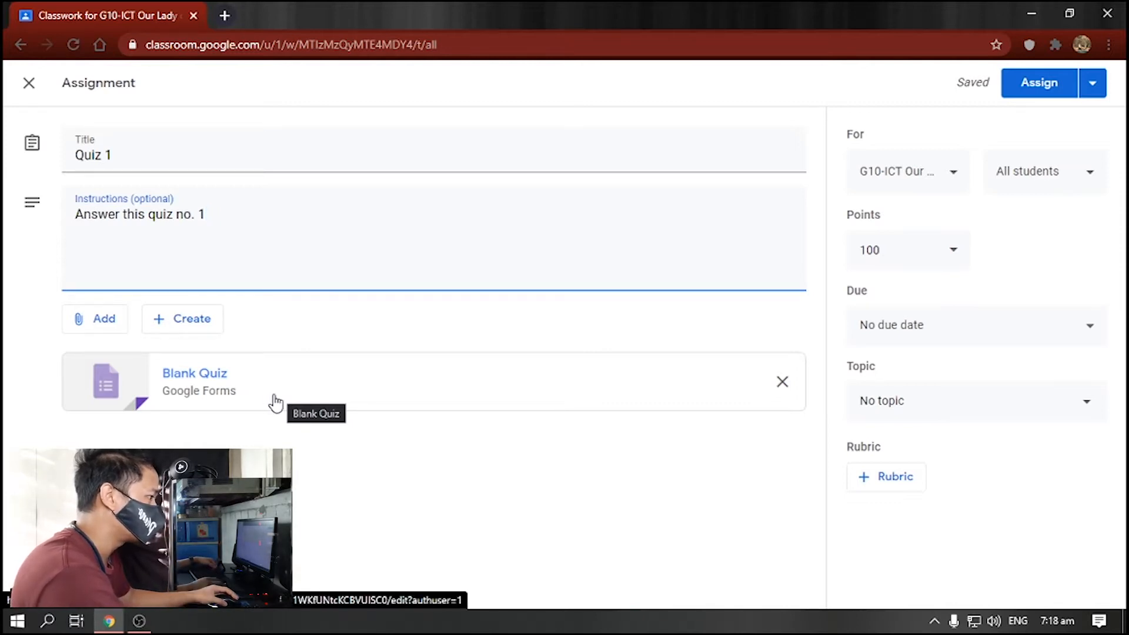
- Rename the attached quiz form to 'Quiz 1 - Introduction to Computer'
left_click(114, 378)
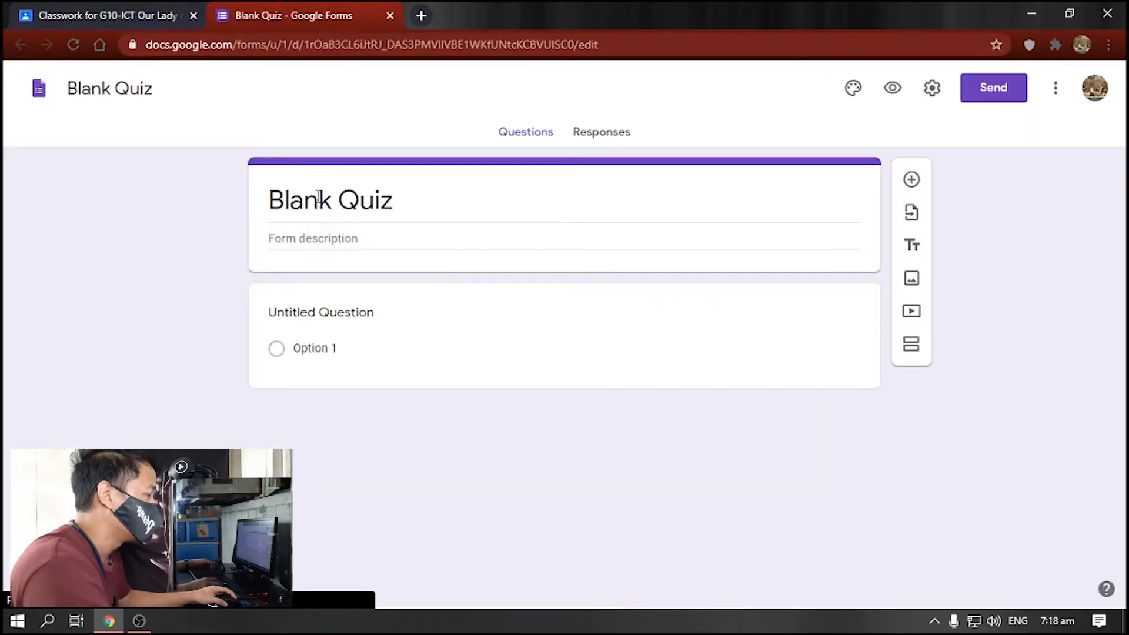
left_click(317, 196)
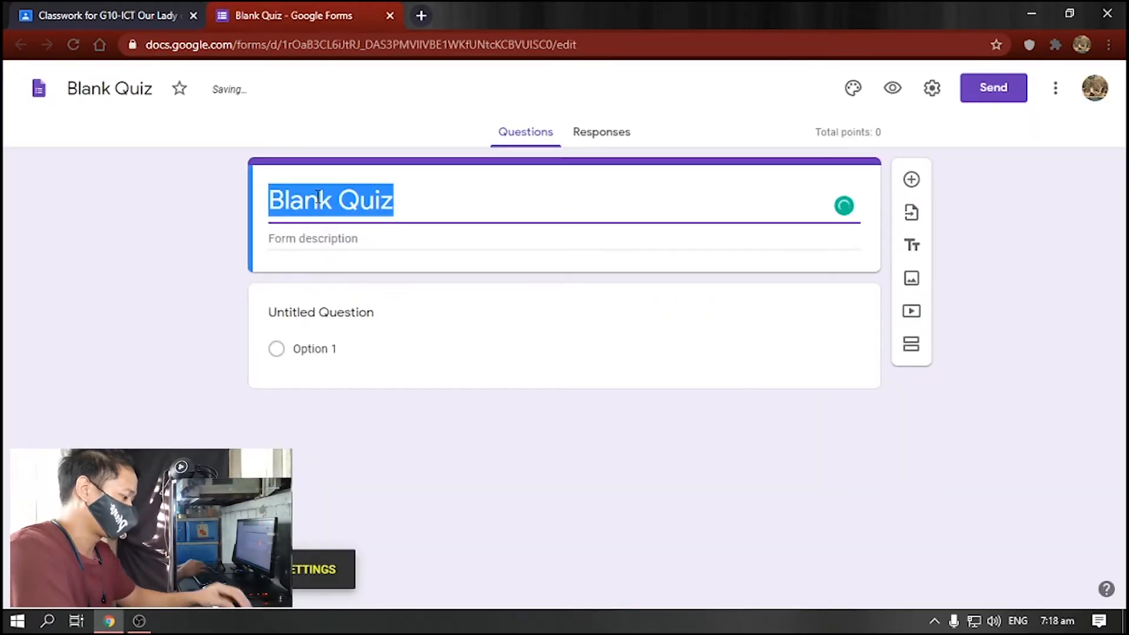
type("Quiz 1")
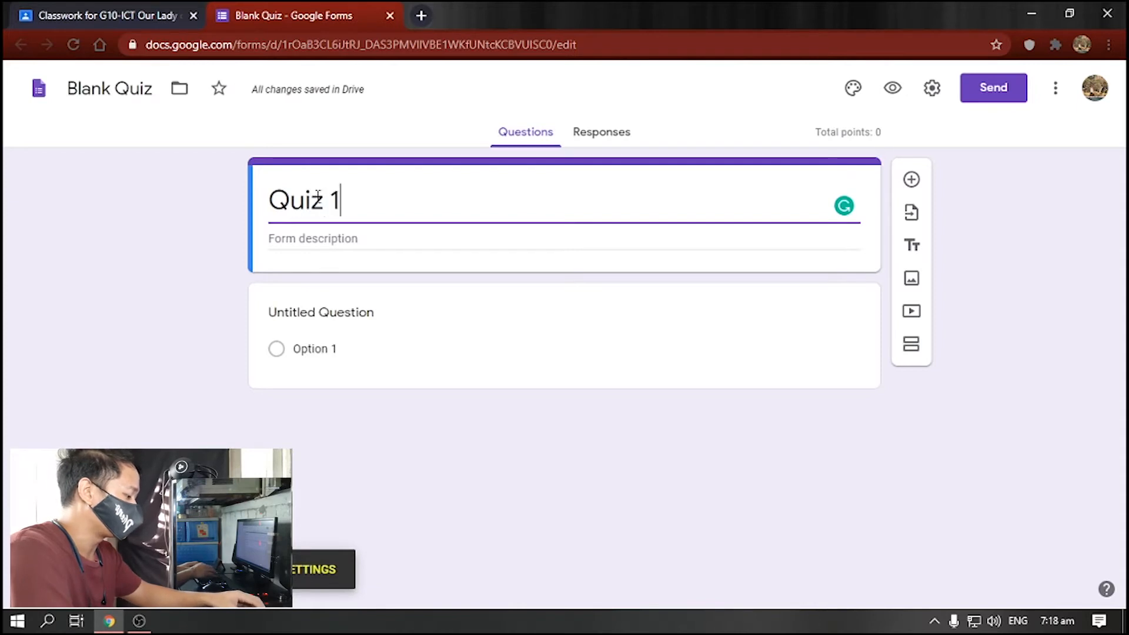
type(" - Intro")
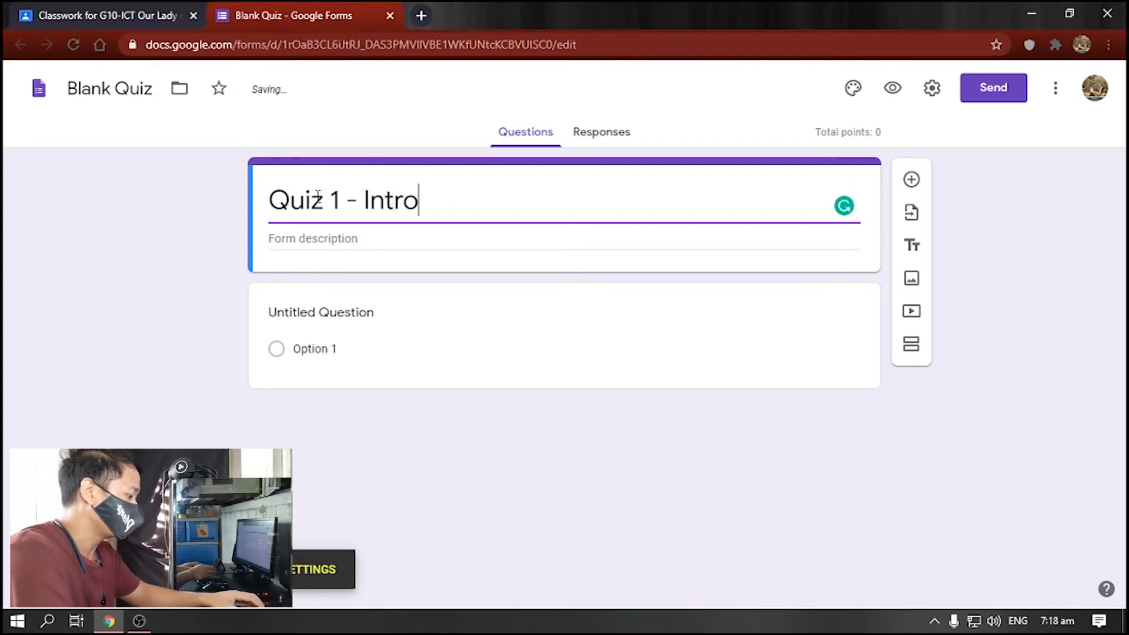
type("duction to Computer")
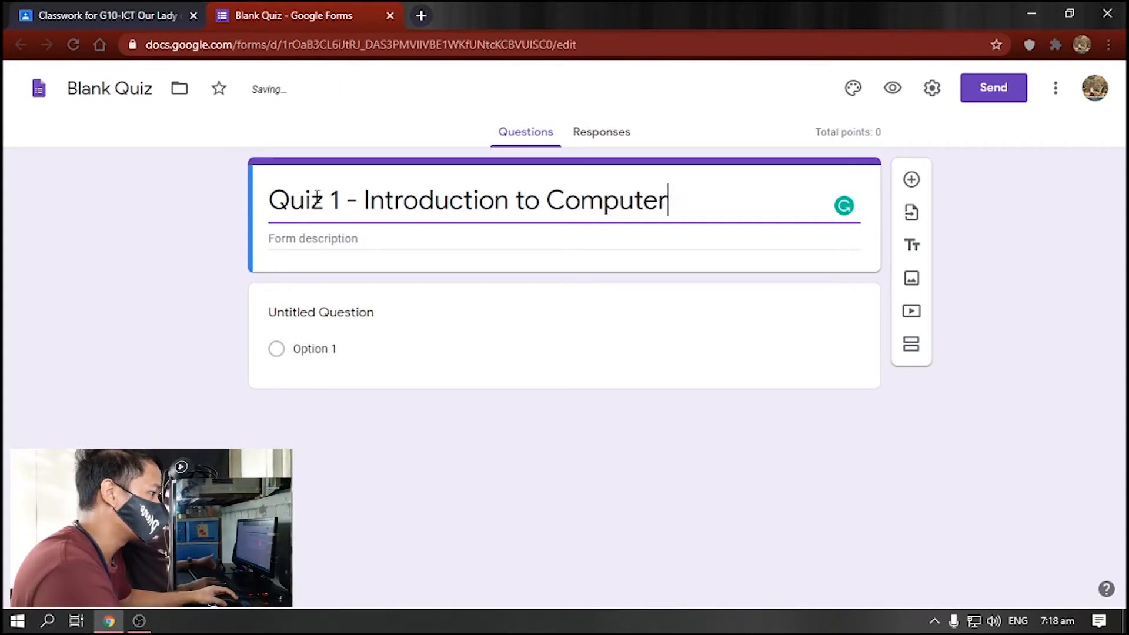
- Give the form the description 'Quiz 1 - Chapter 1'
left_click(363, 235)
type("Qui ")
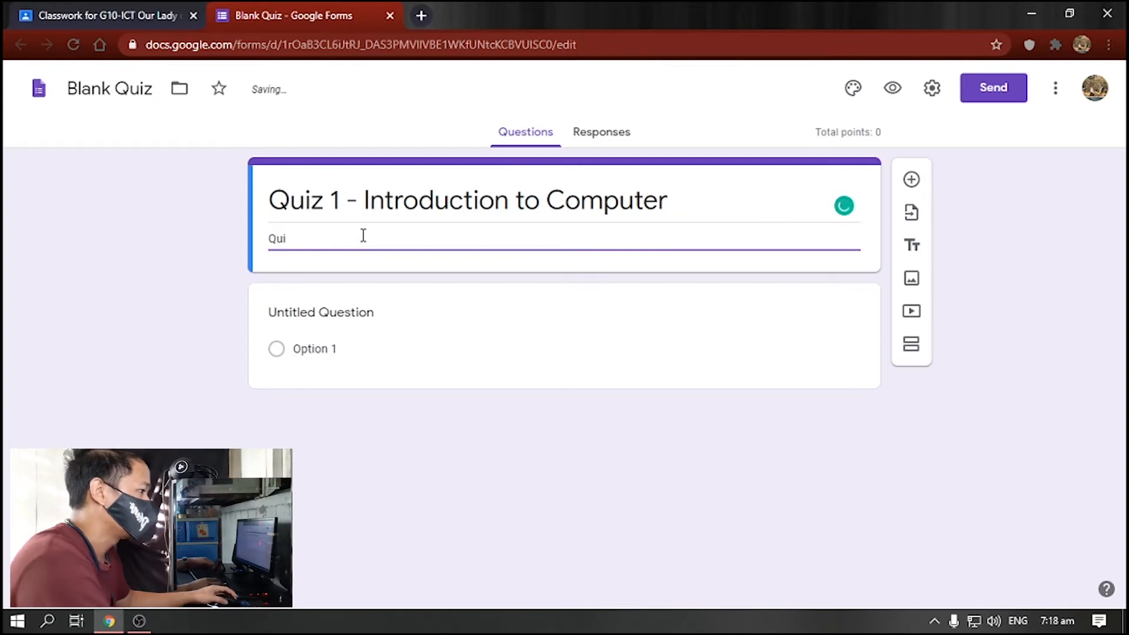
type("z")
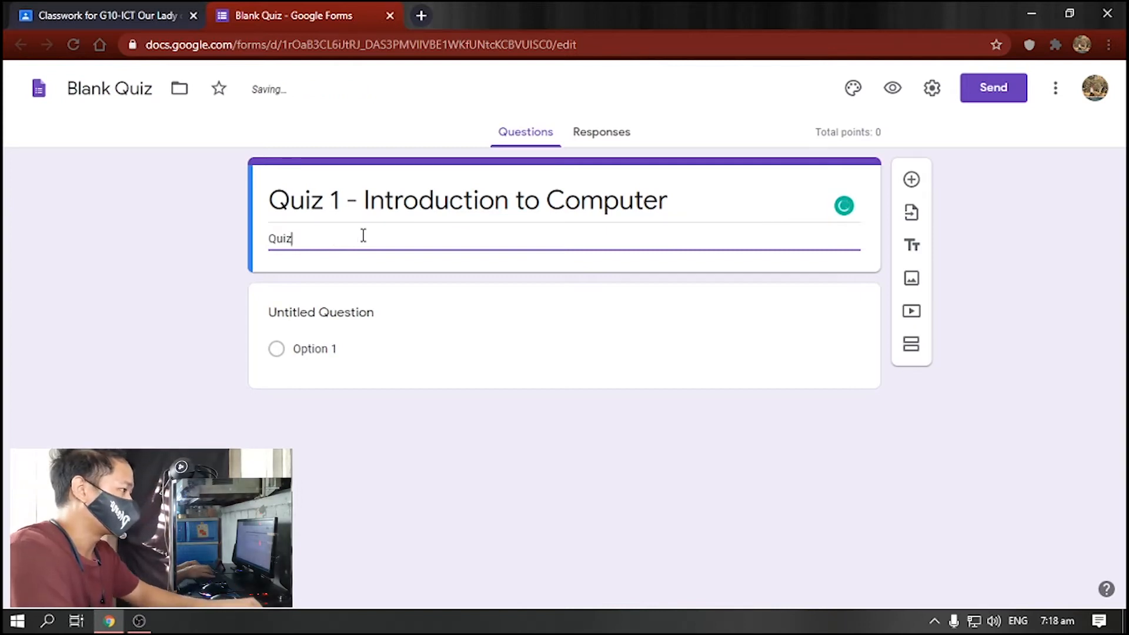
type(" 1 - Chapter 1")
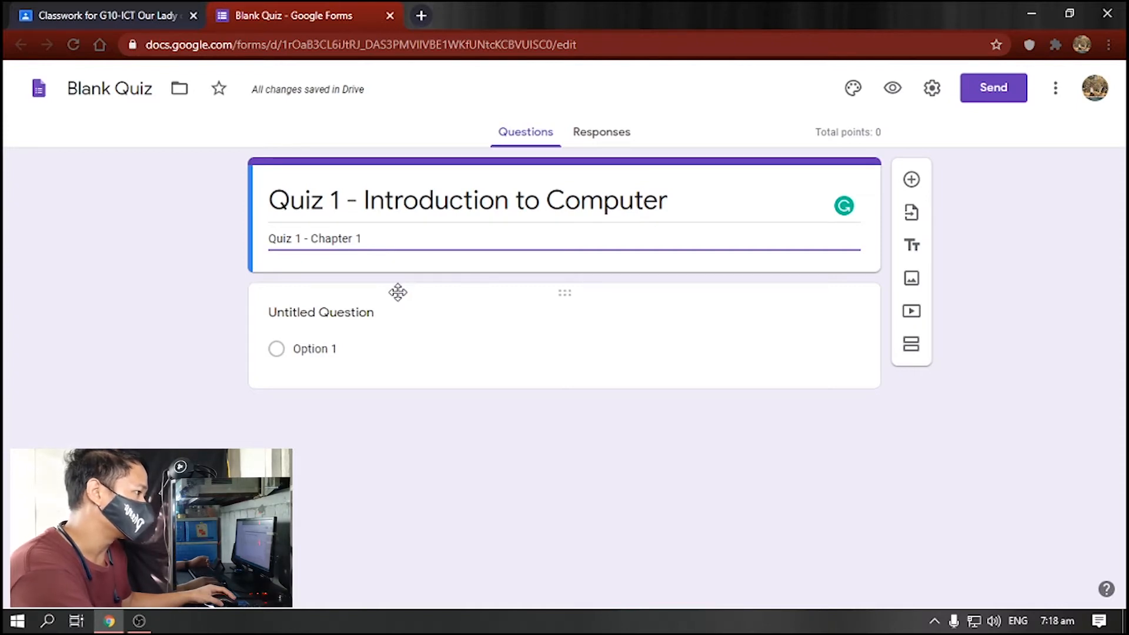
left_click(358, 309)
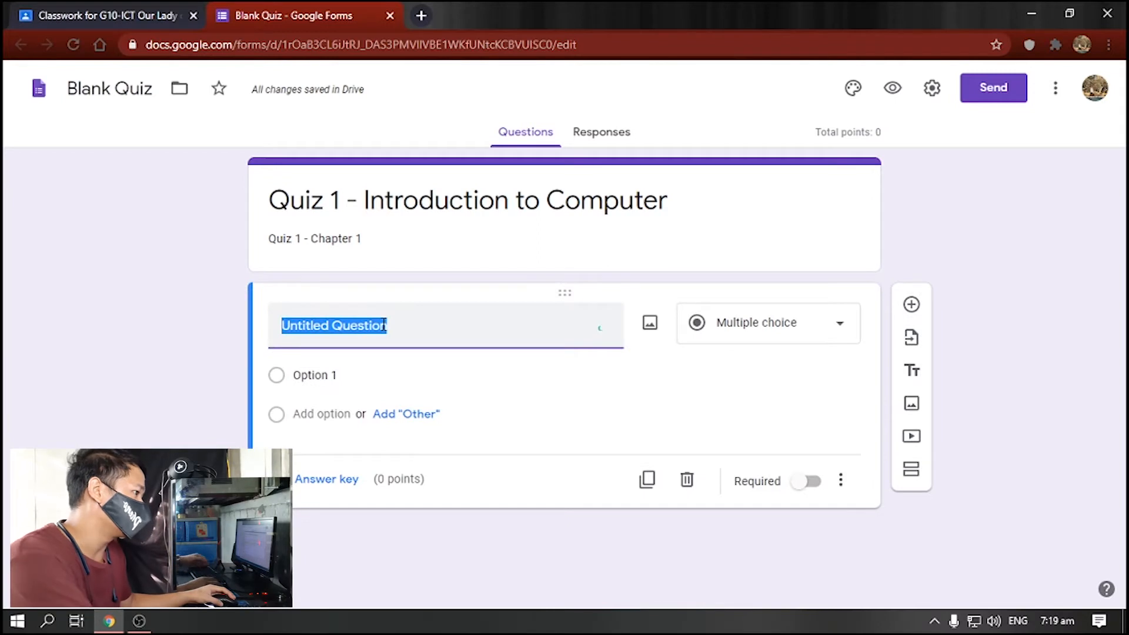
- Make the first question a required short-answer 'Last name:' and add another question below
type("La")
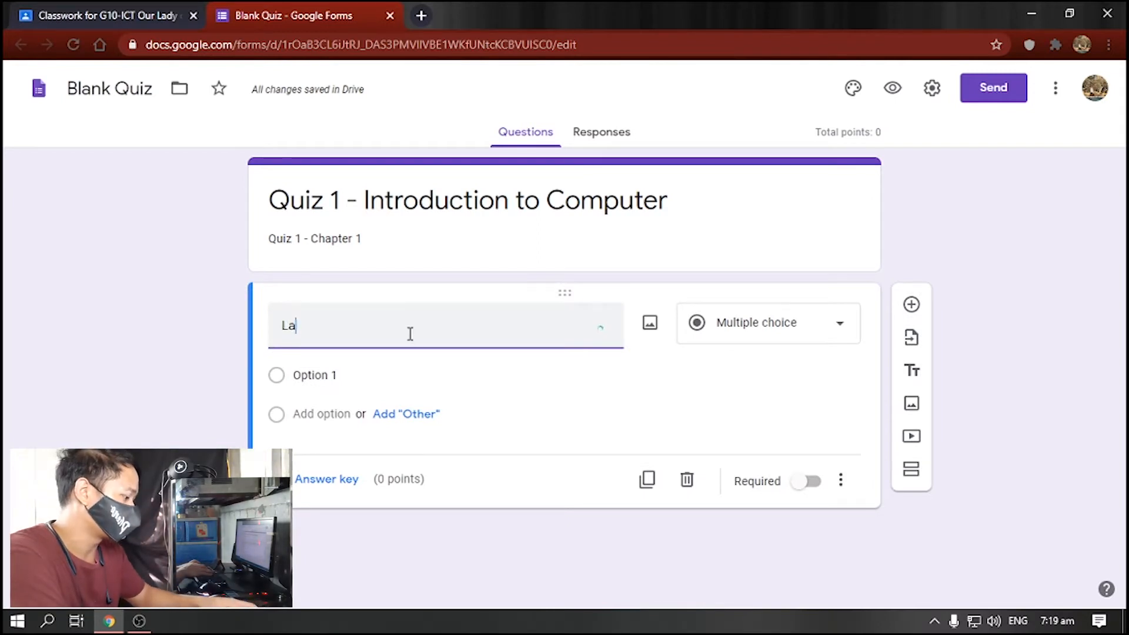
type("st name")
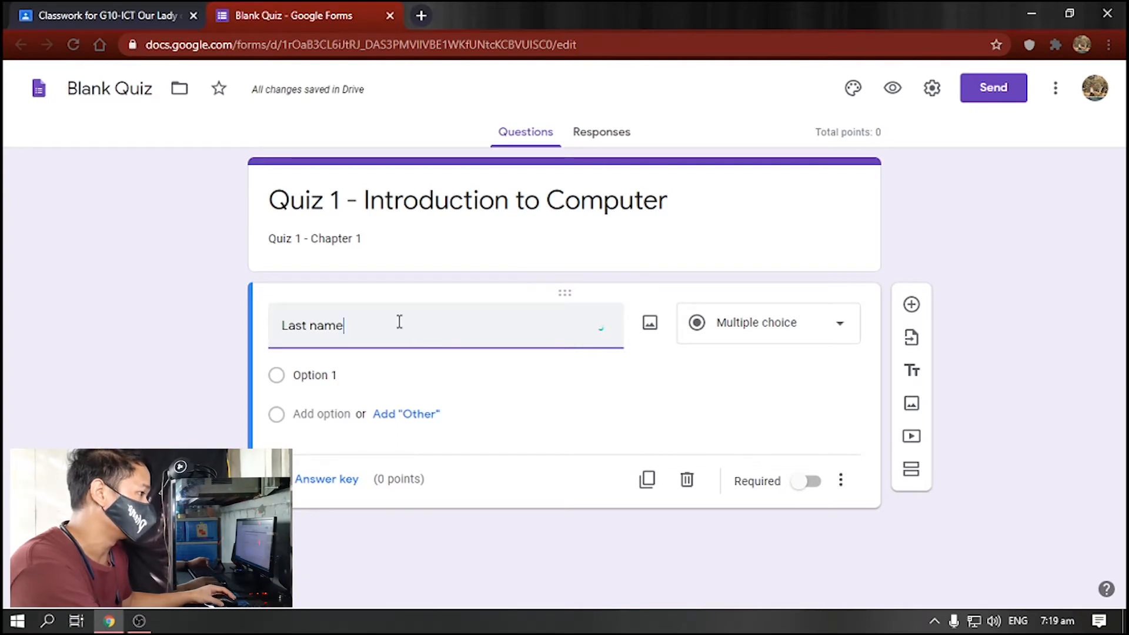
type(":")
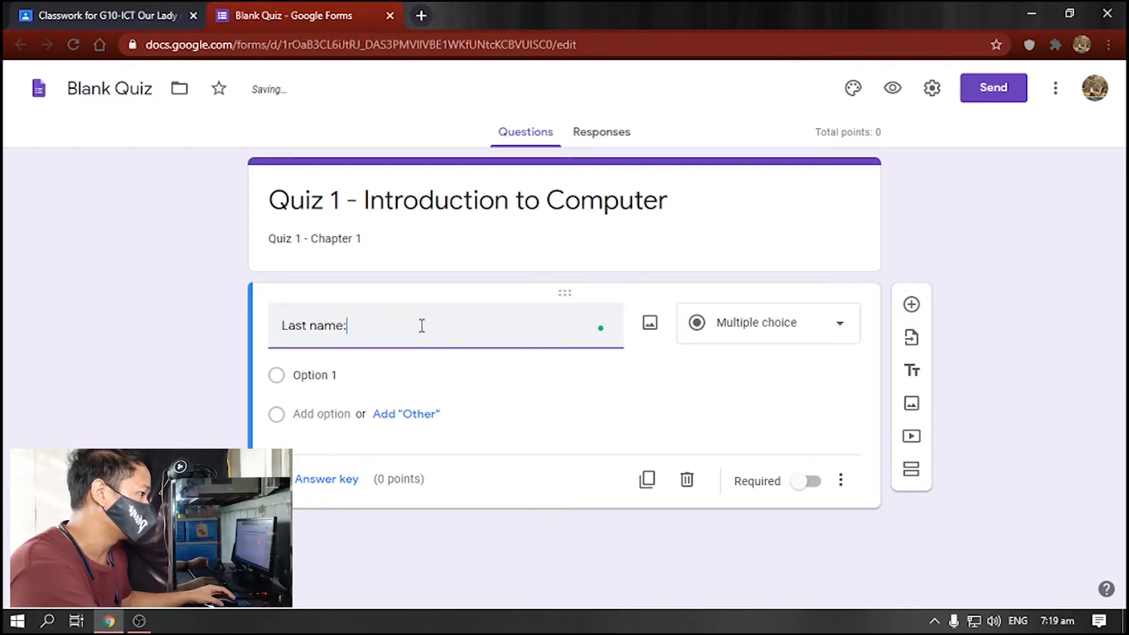
left_click(844, 334)
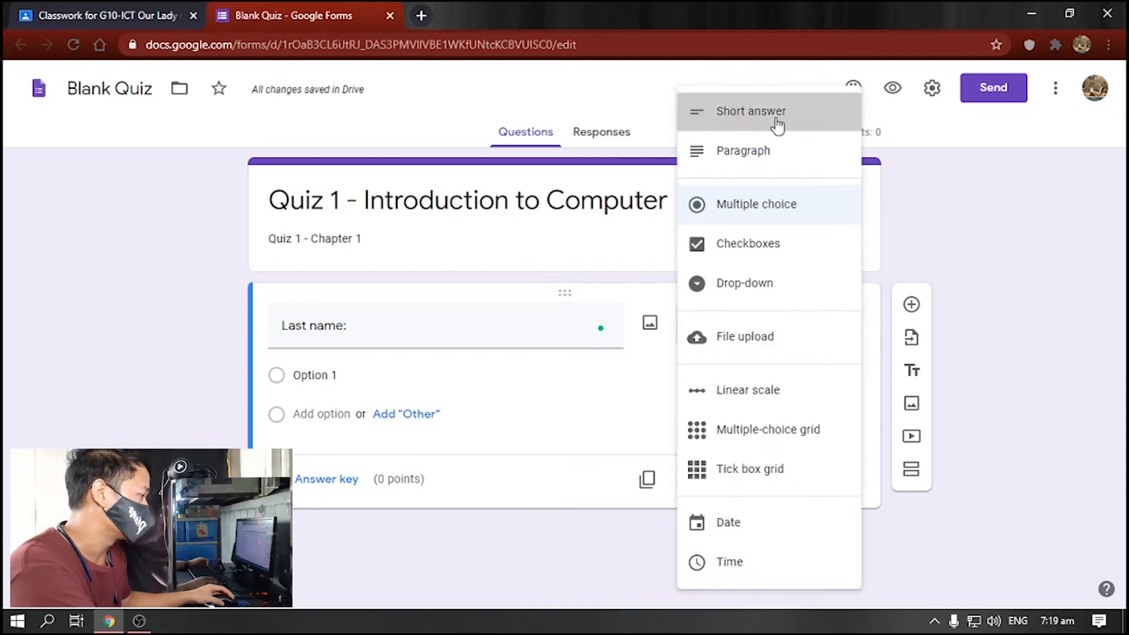
left_click(777, 124)
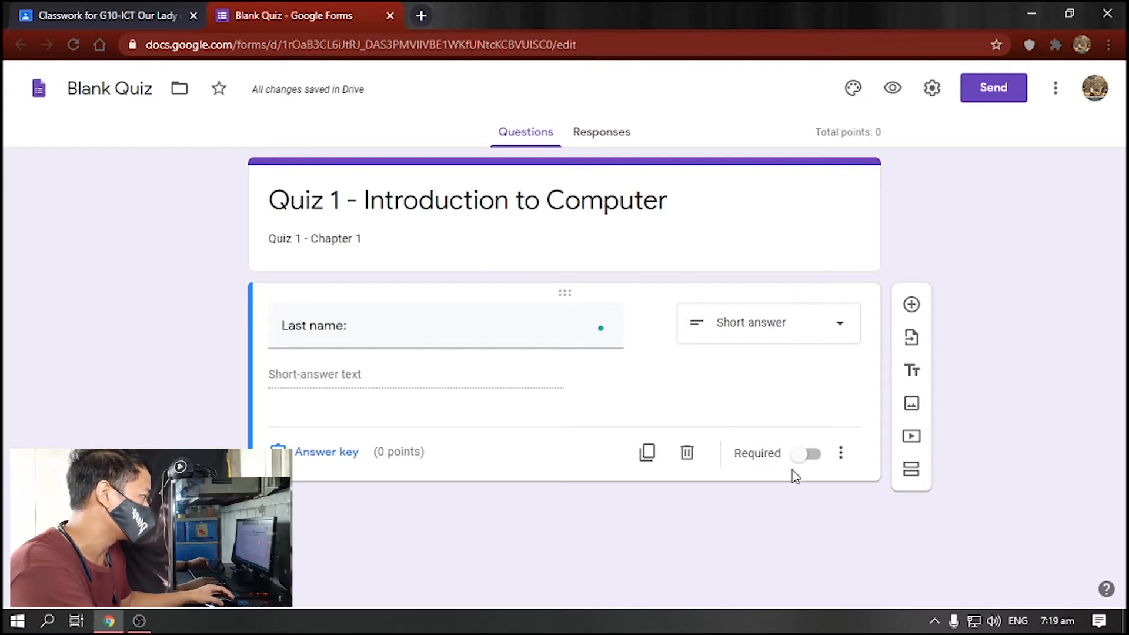
left_click(806, 455)
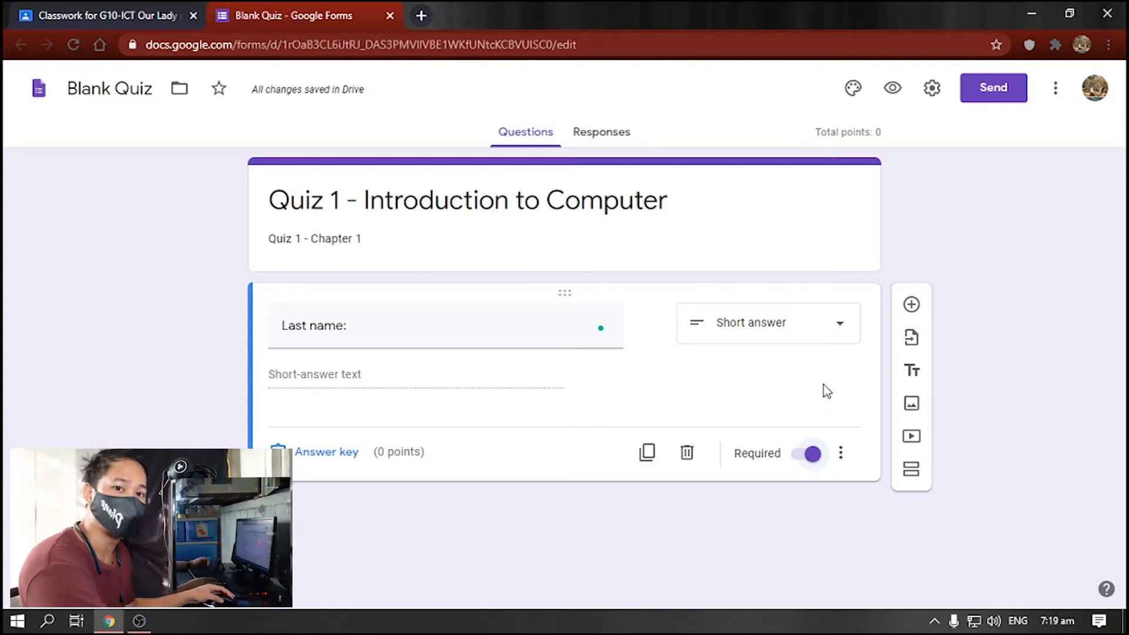
left_click(912, 305)
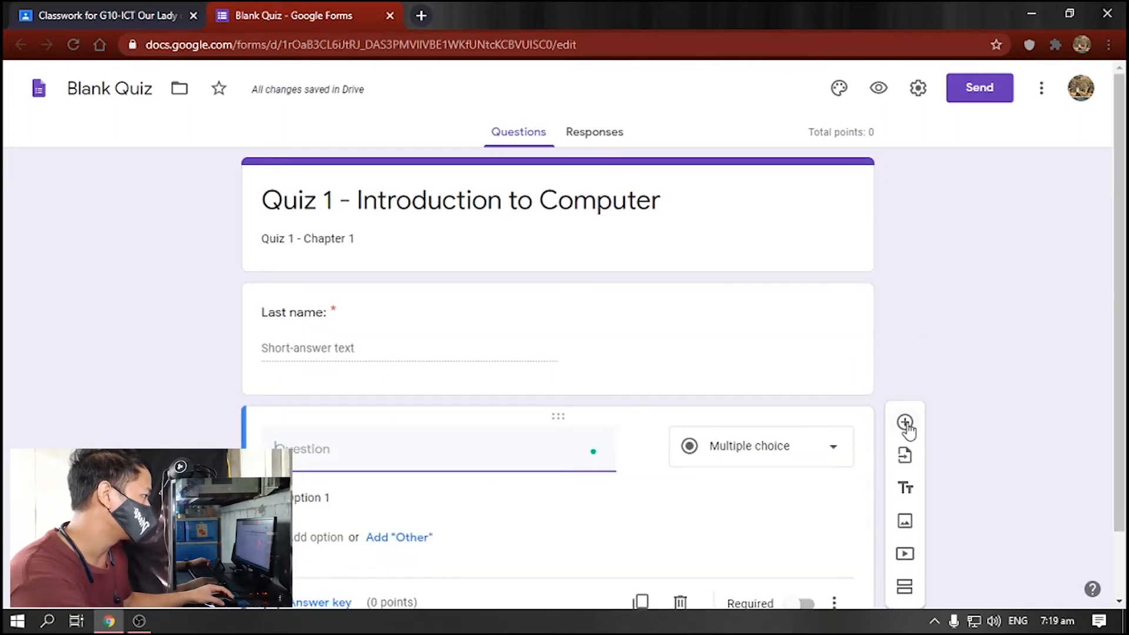
- Make the new question a required short-answer 'First name:' and add another question after it
scroll(914, 420, "down", 2)
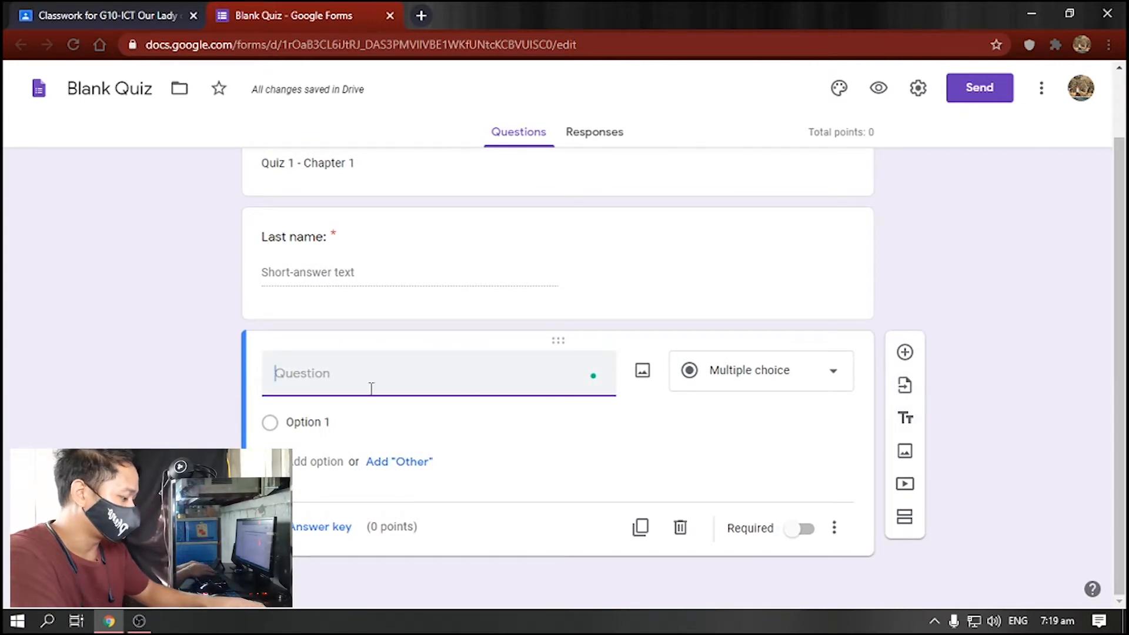
type("Fir")
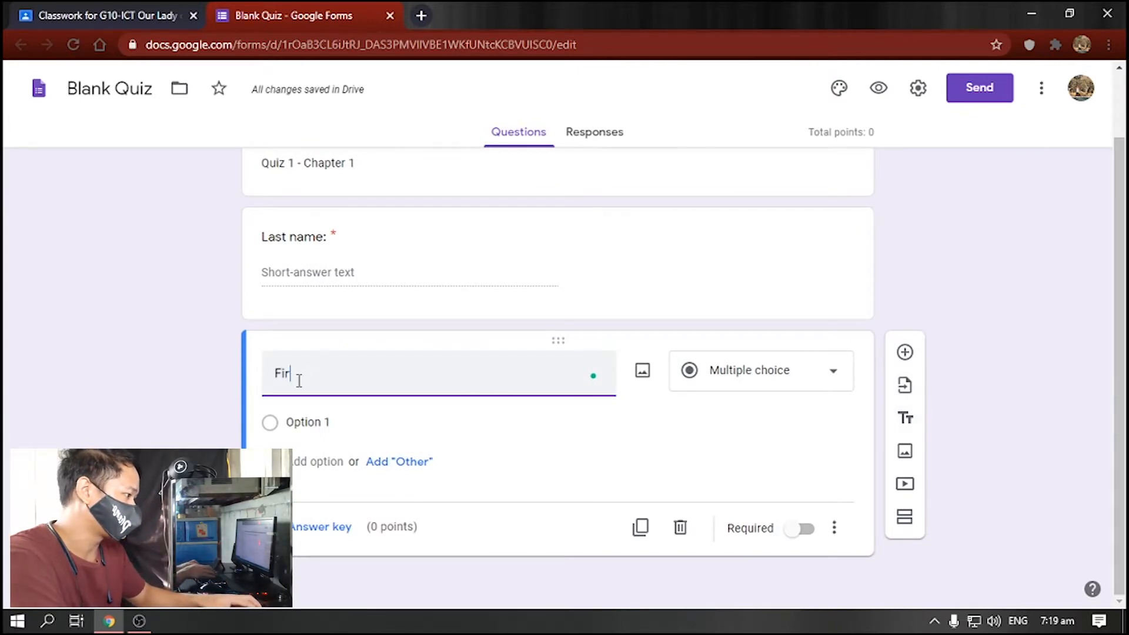
type("st name:")
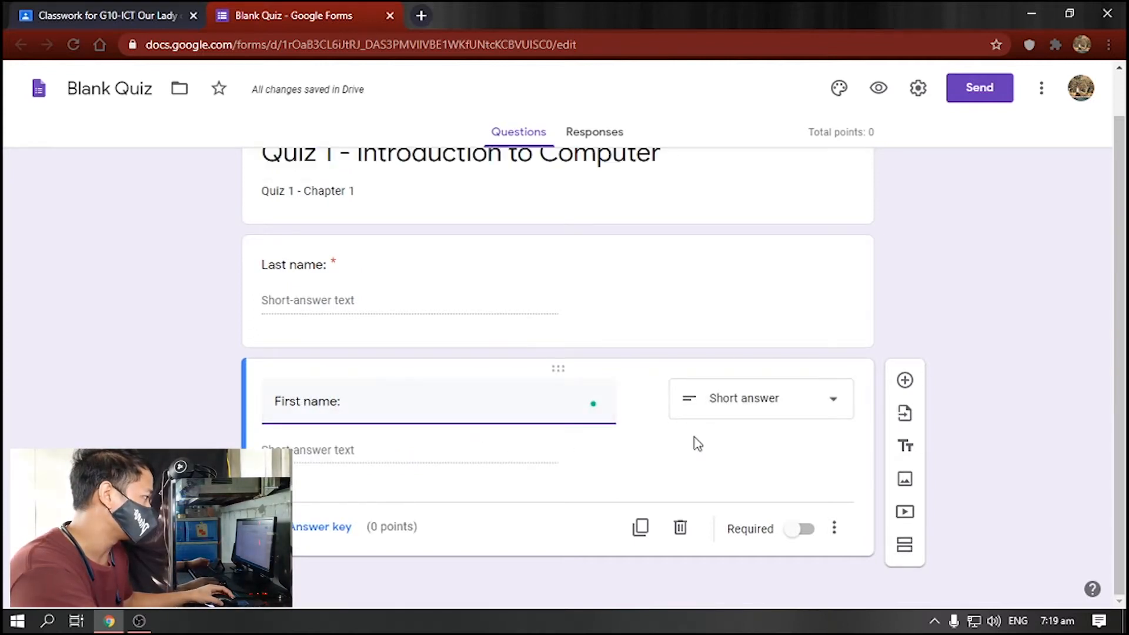
left_click(796, 416)
left_click(790, 118)
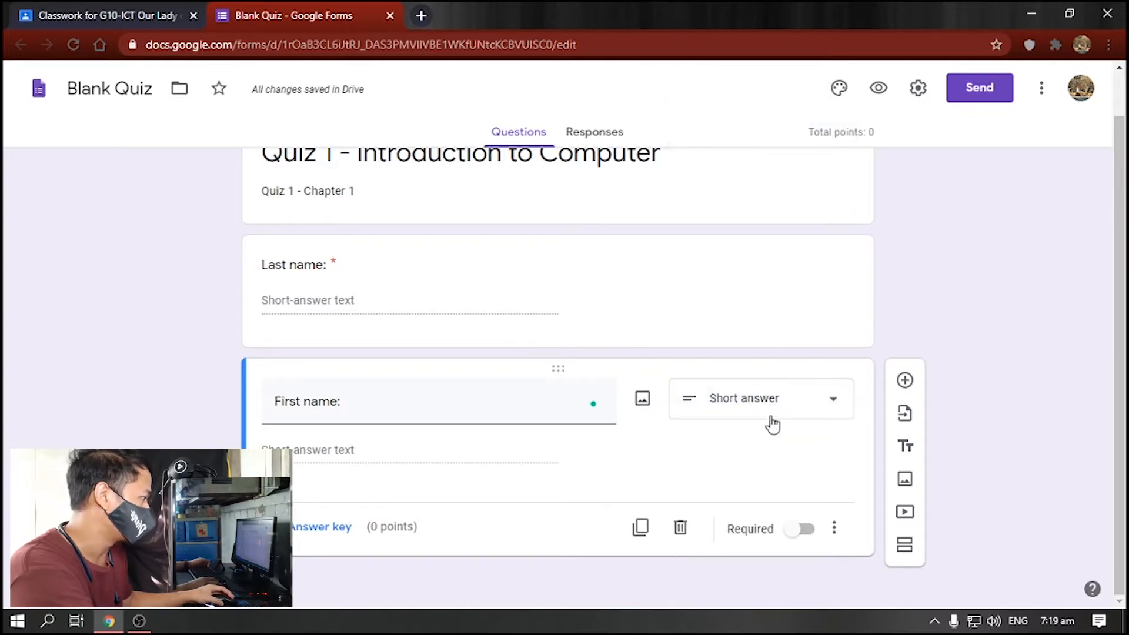
left_click(801, 528)
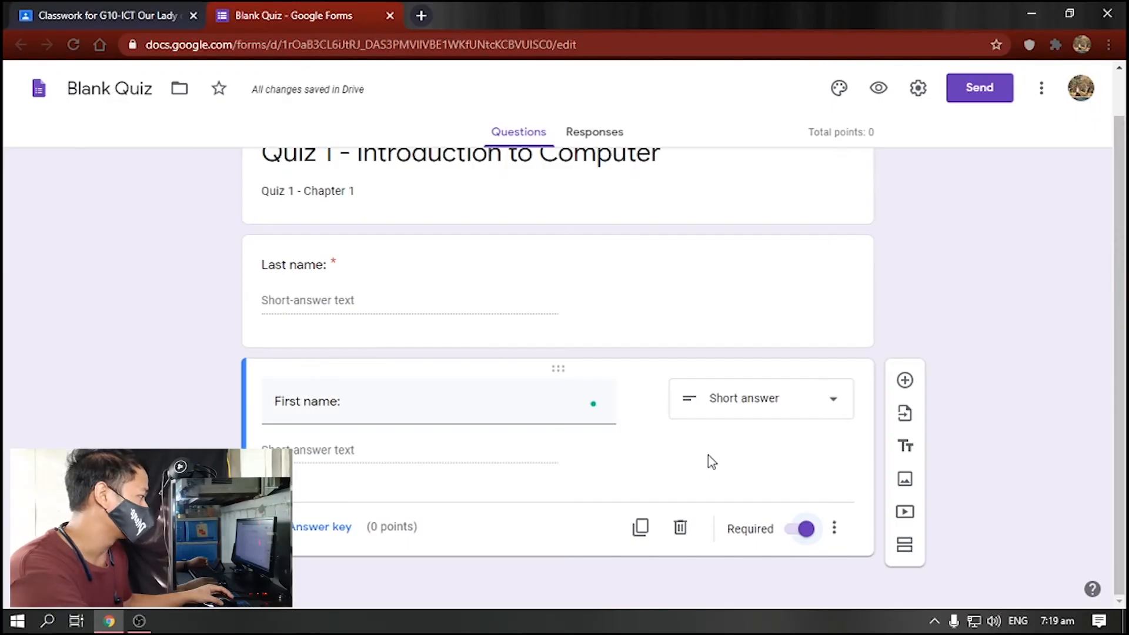
left_click(906, 381)
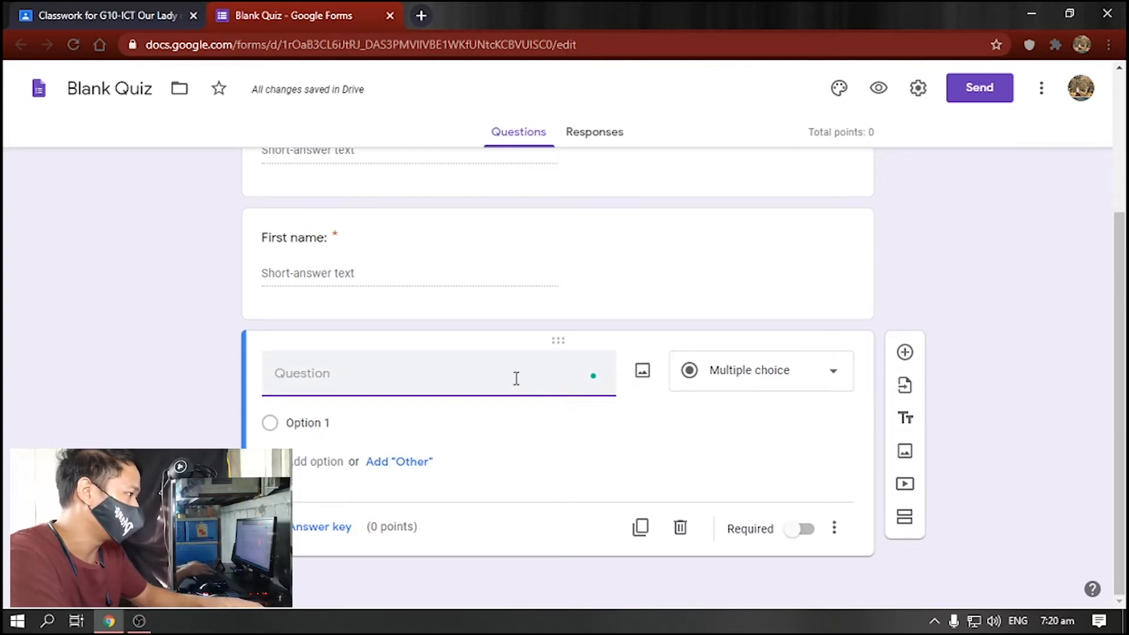
- Write the multiple-choice question 'What is a Computer?' with four options, Option 1 to Option 4
type("What is Computer?")
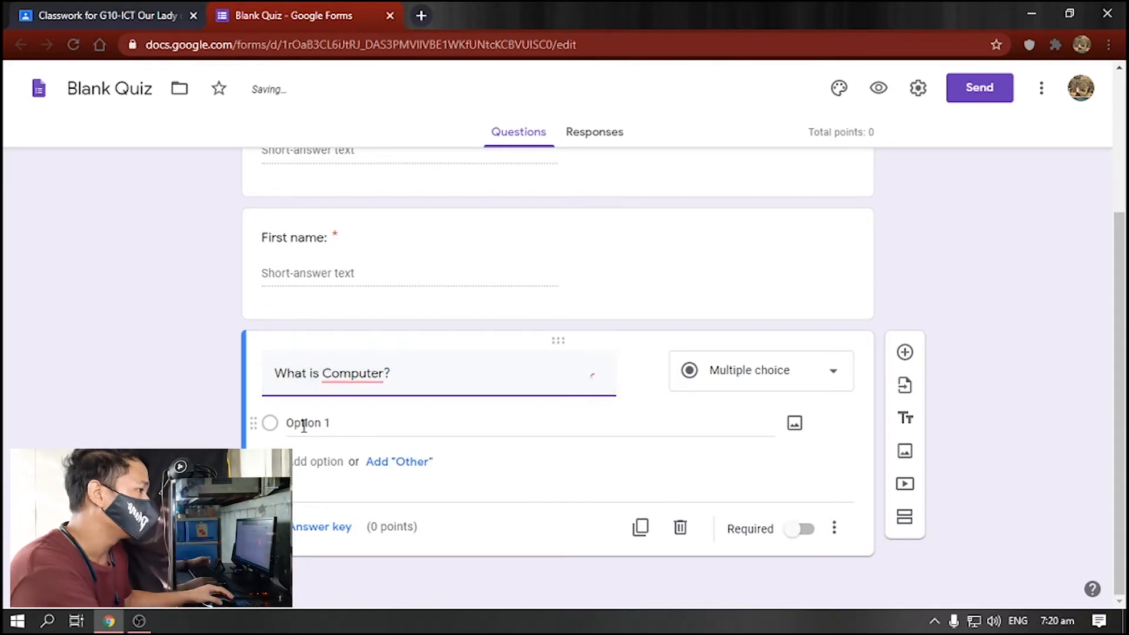
mouse_move(381, 379)
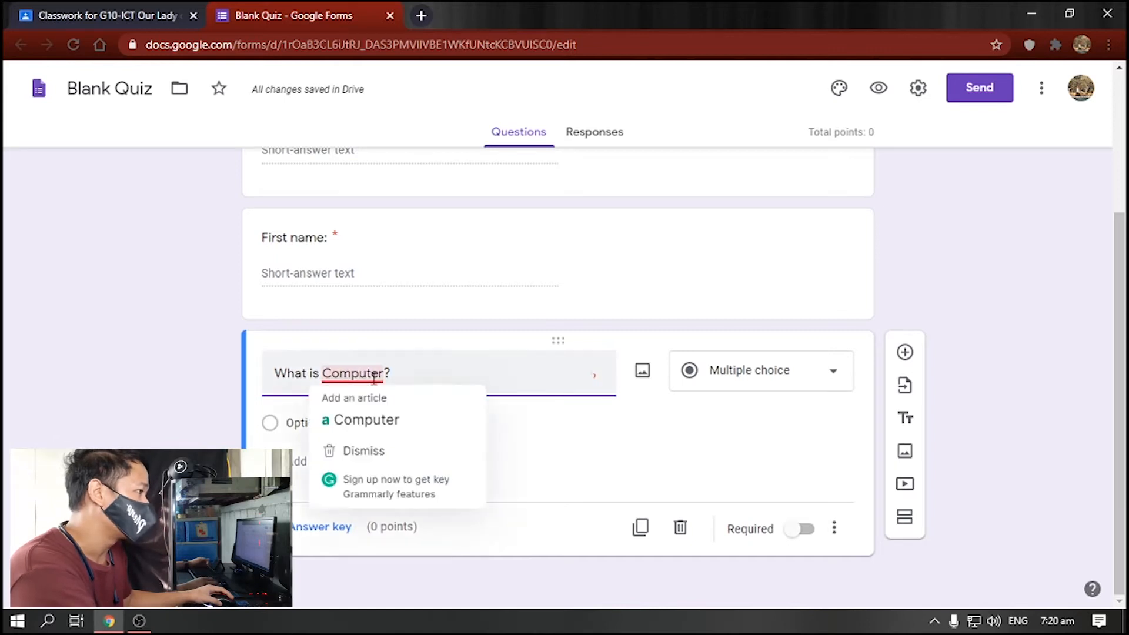
left_click(374, 416)
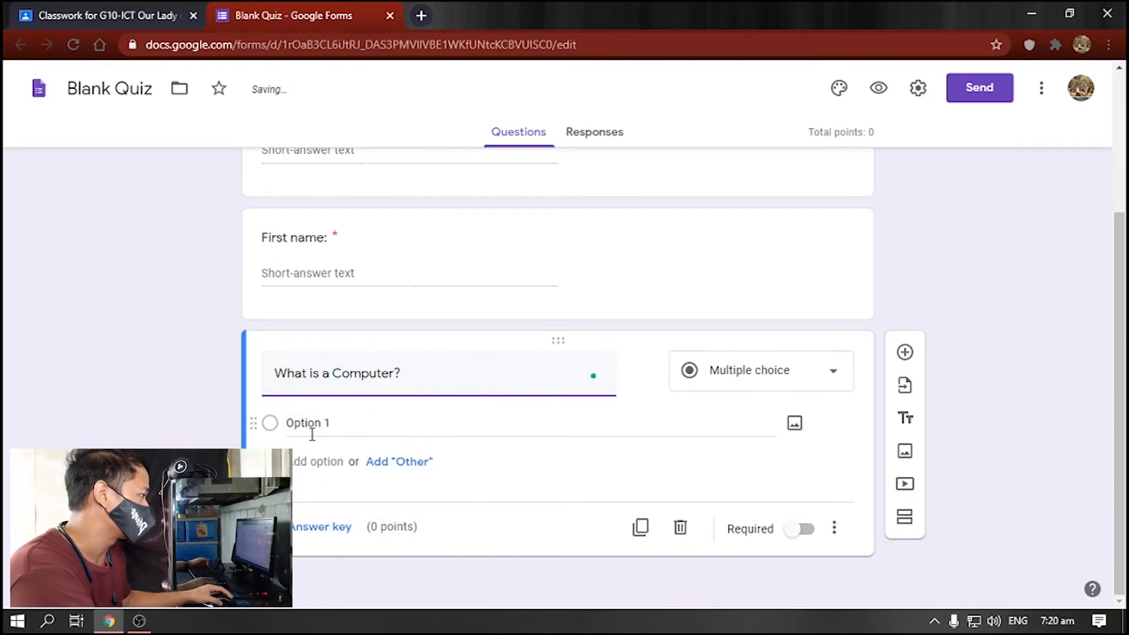
left_click(785, 381)
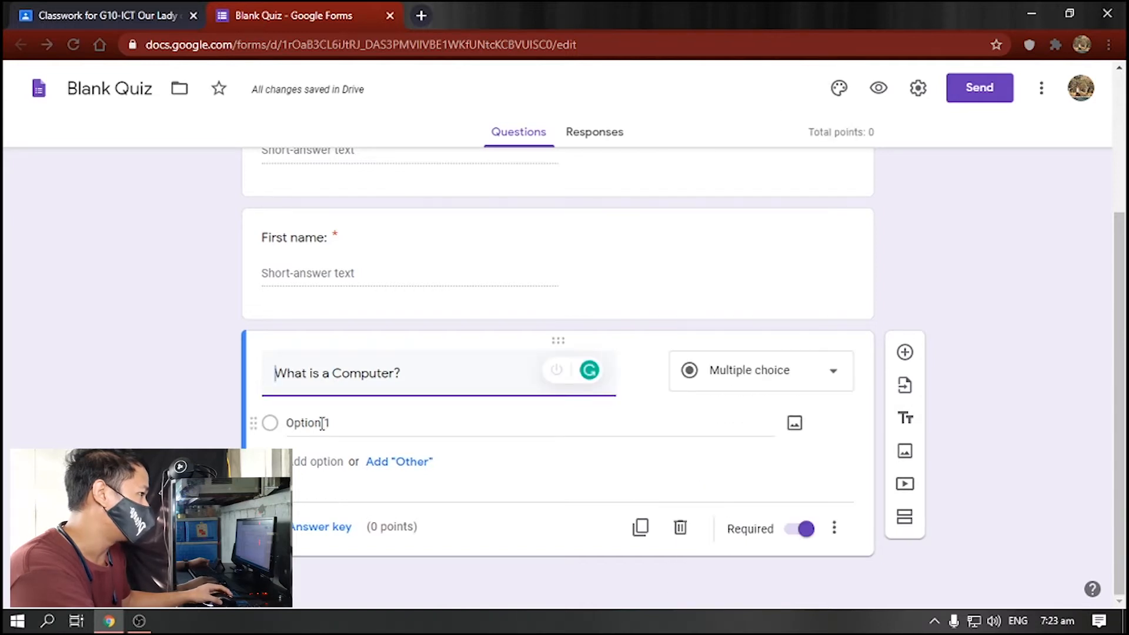
left_click(306, 461)
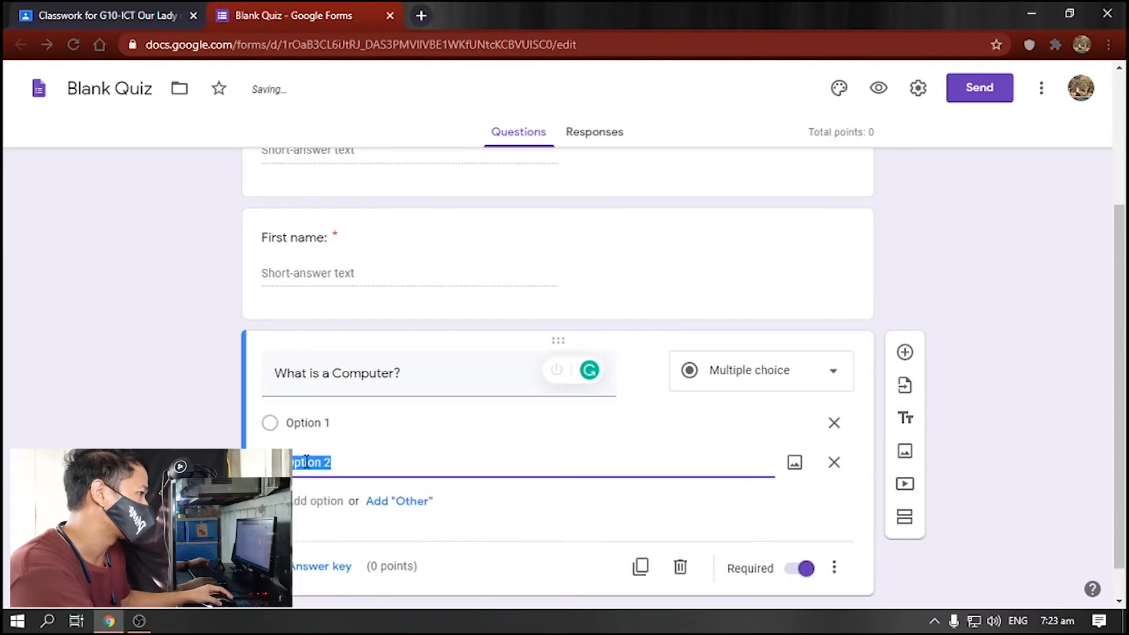
left_click(316, 500)
left_click(317, 537)
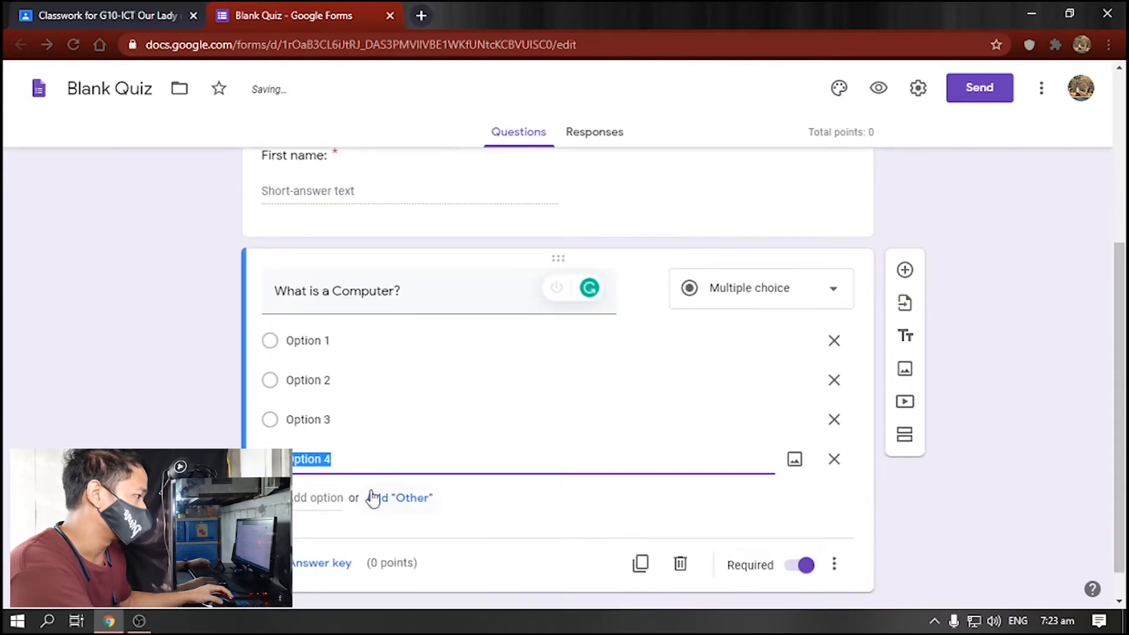
left_click(373, 456)
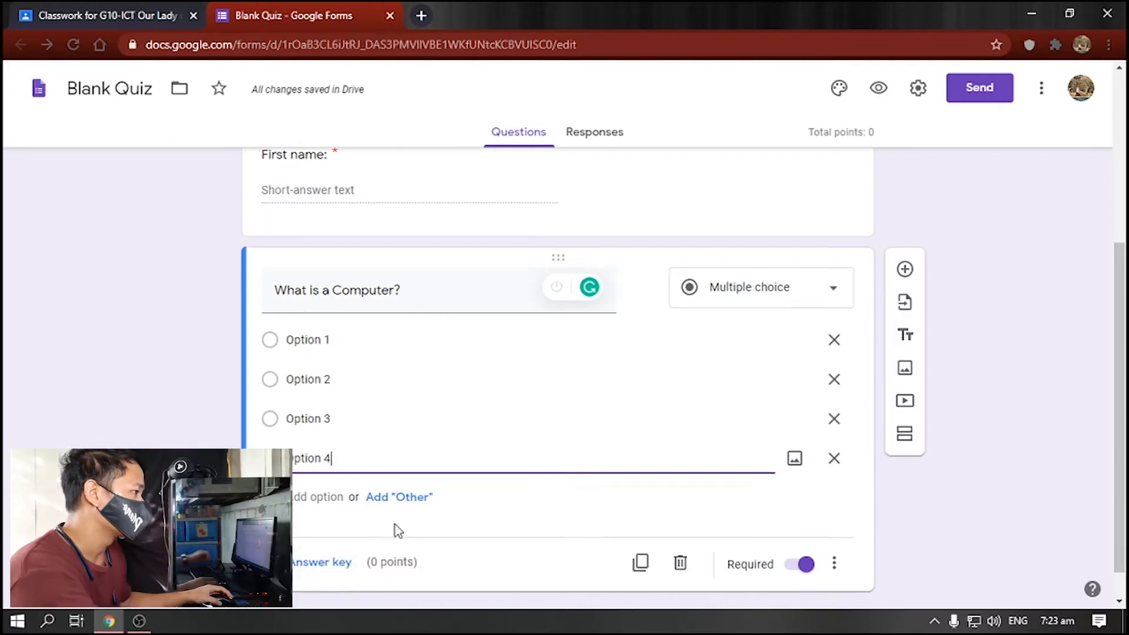
- Mark Option 1 as the correct answer worth 1 point and keep the question required
scroll(395, 524, "down", 1)
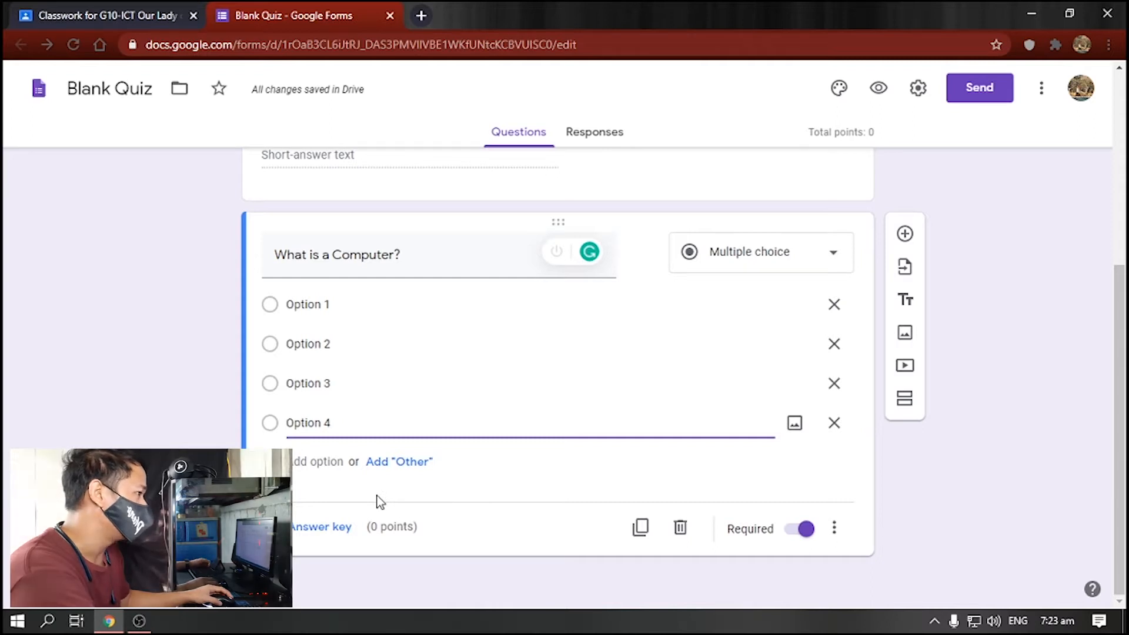
left_click(322, 529)
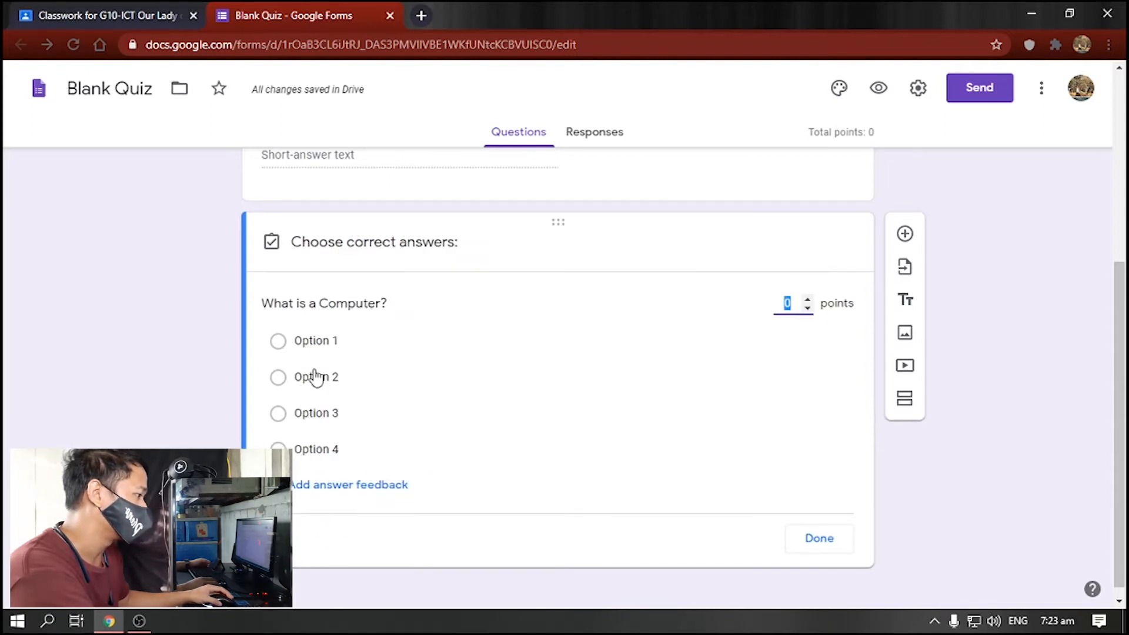
left_click(279, 343)
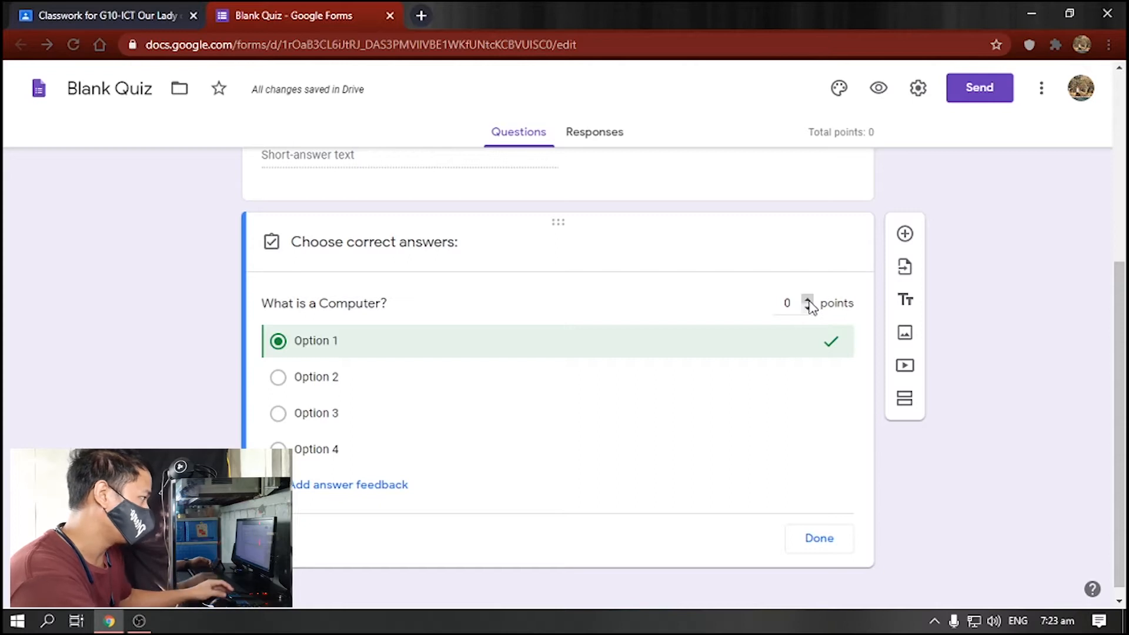
left_click(807, 301)
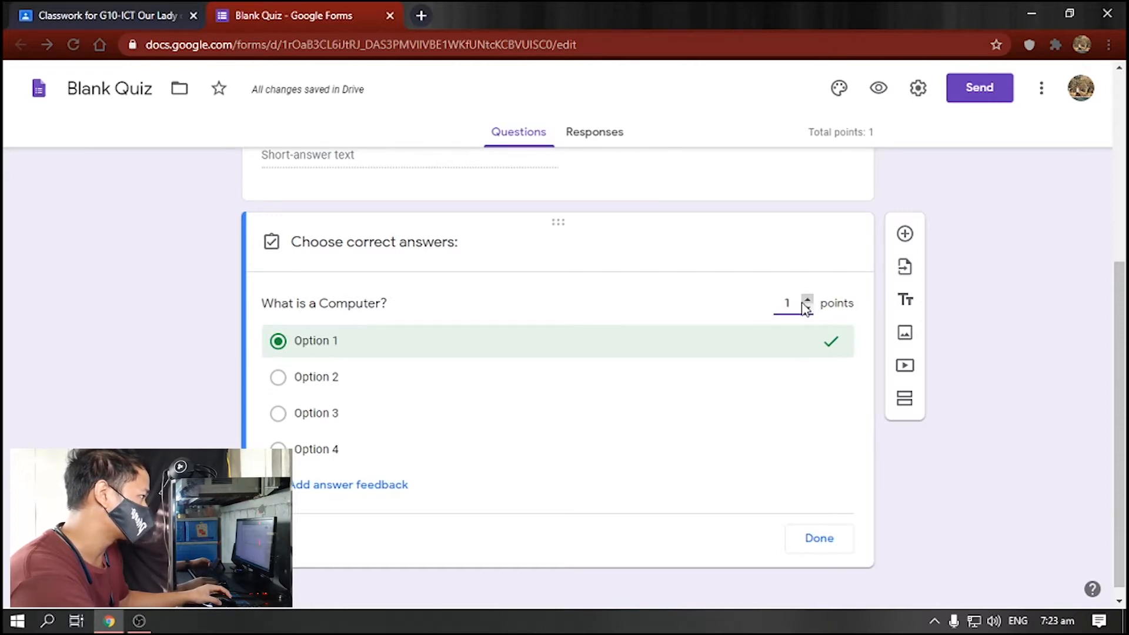
left_click(818, 541)
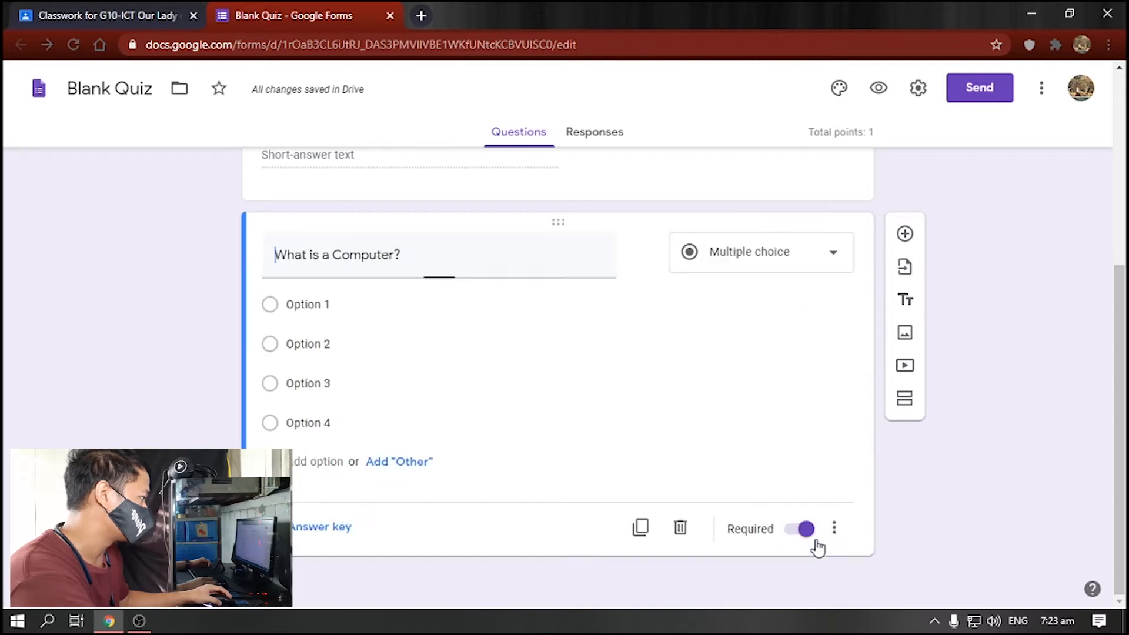
left_click(800, 533)
left_click(802, 531)
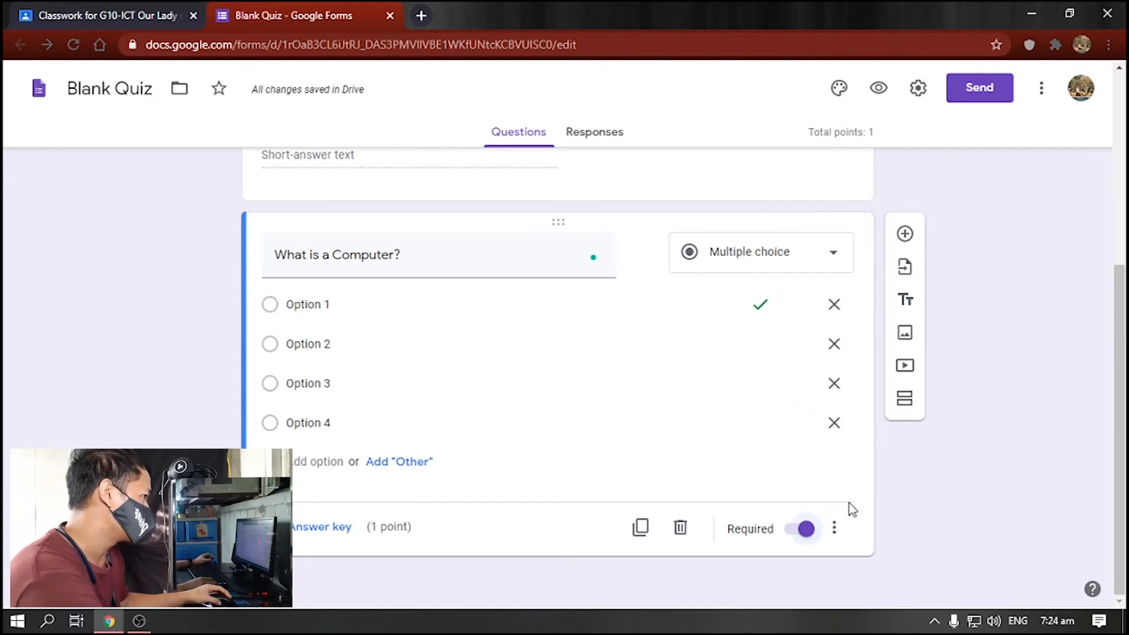
- Shuffle the option order, then add short-answer question 'An electronic device for storing and processing _____'
left_click(833, 532)
left_click(857, 562)
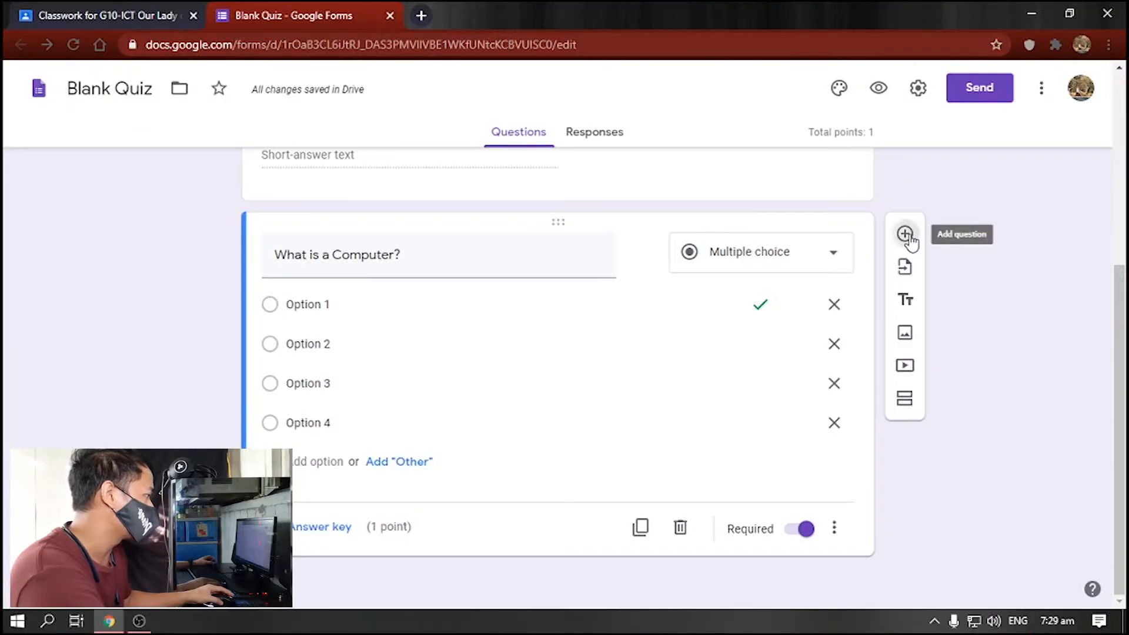
left_click(906, 235)
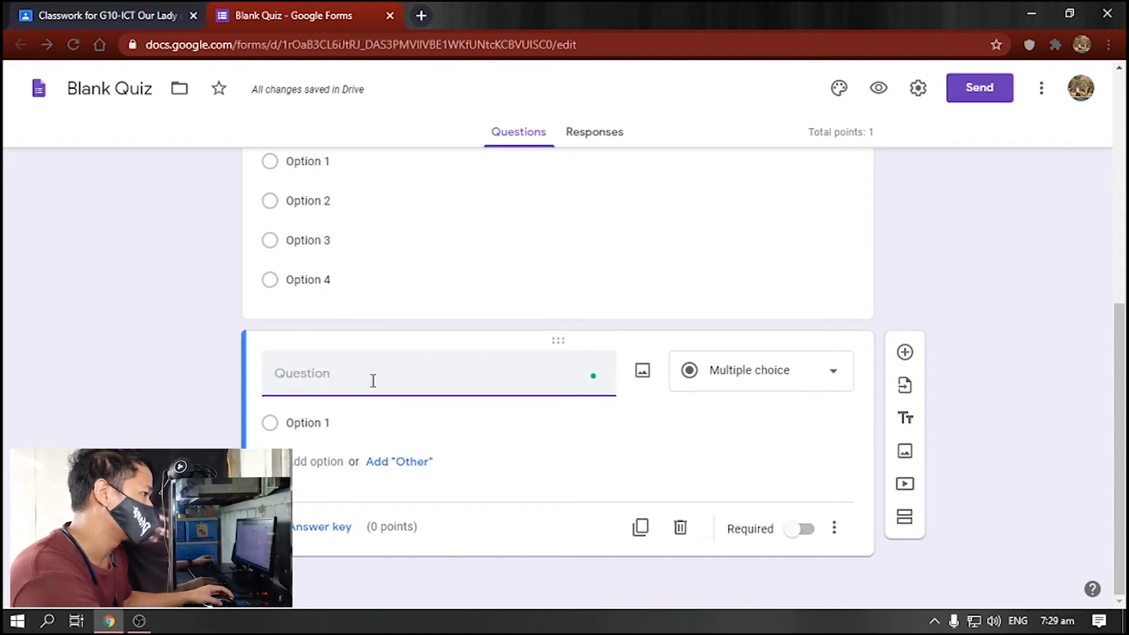
type("An electronic d")
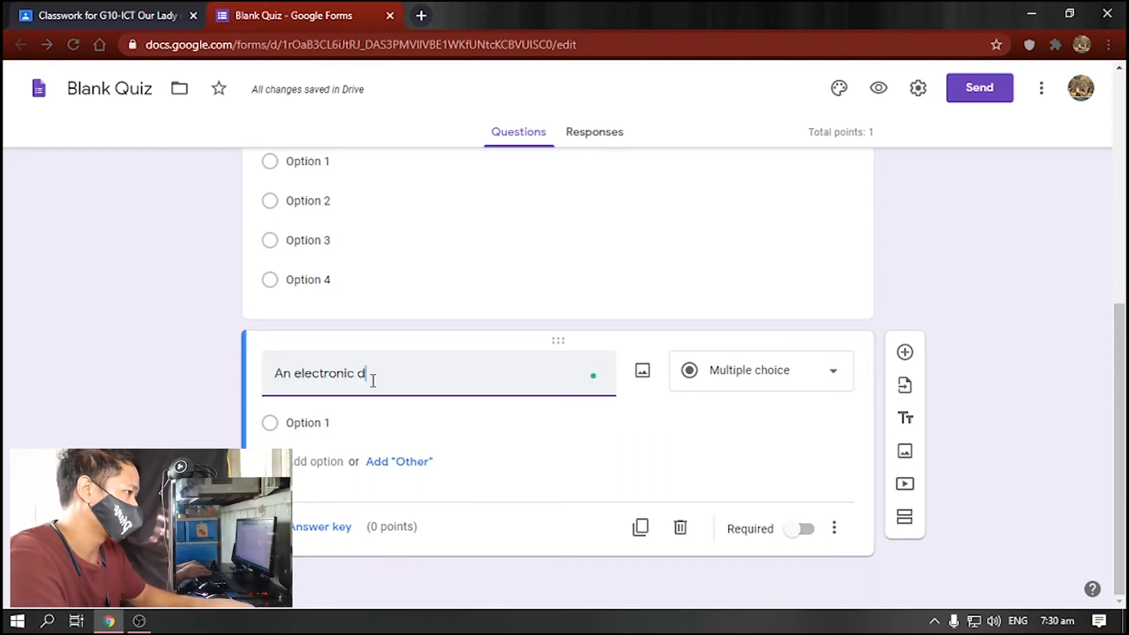
type("evice for storing and processing _____")
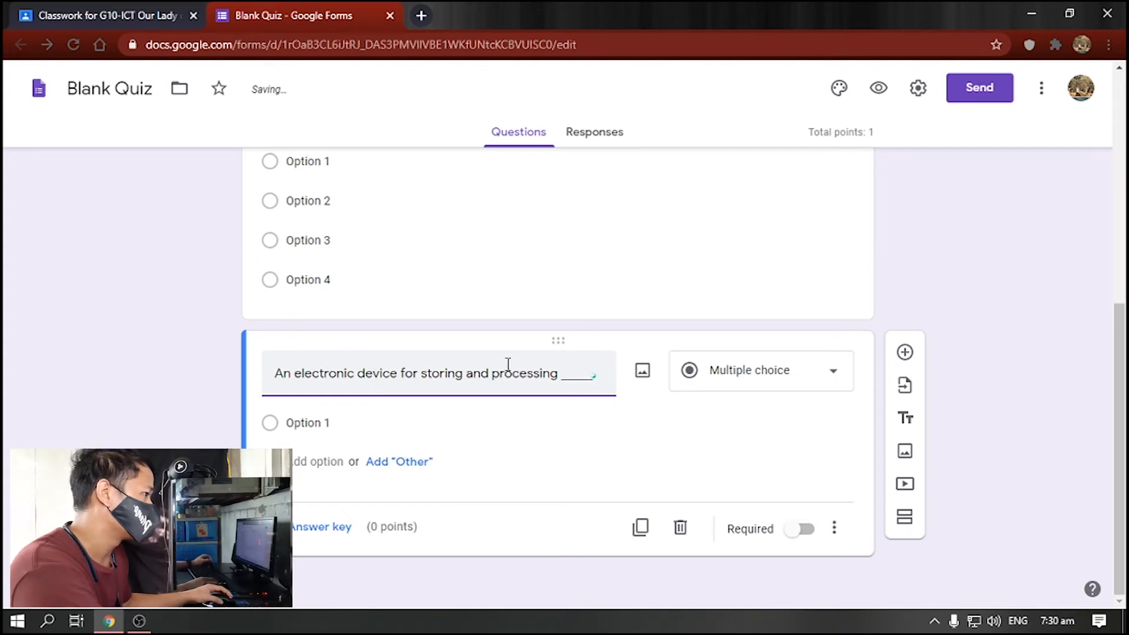
left_click(782, 381)
left_click(746, 132)
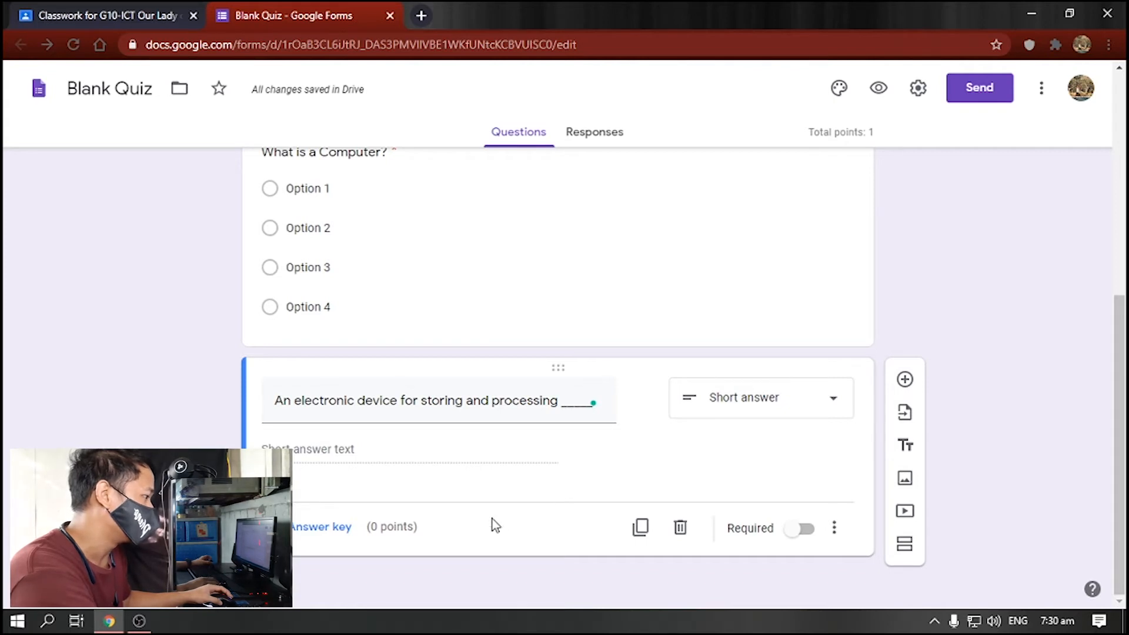
- Set the fill-in question's correct answer to 'data', worth 5 points
left_click(332, 529)
scroll(476, 517, "down", 1)
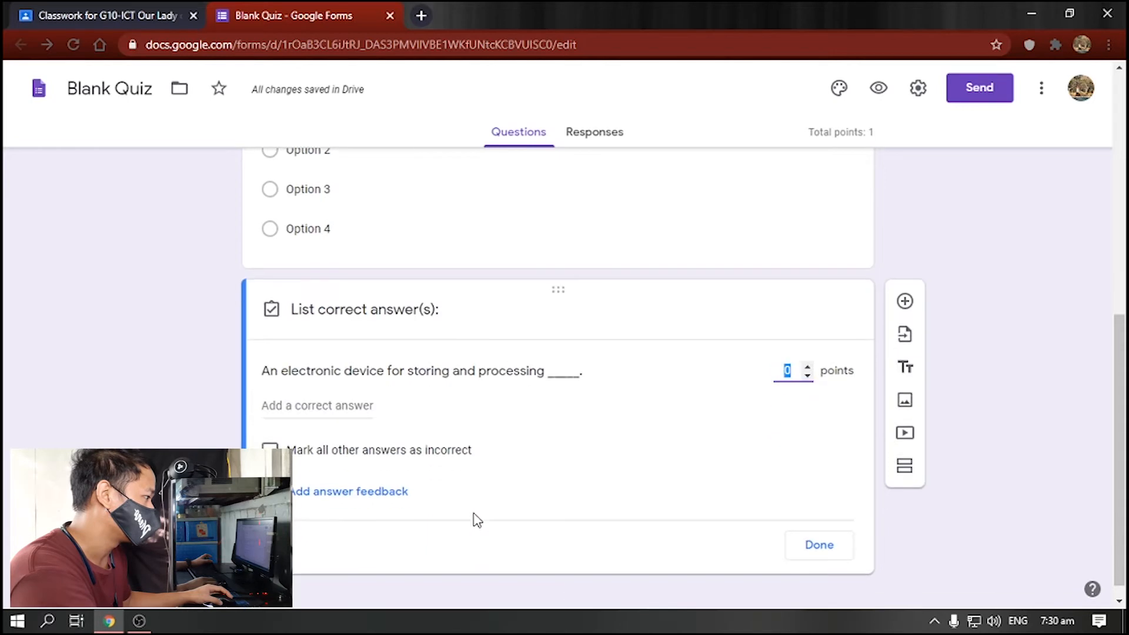
left_click(319, 403)
type("data")
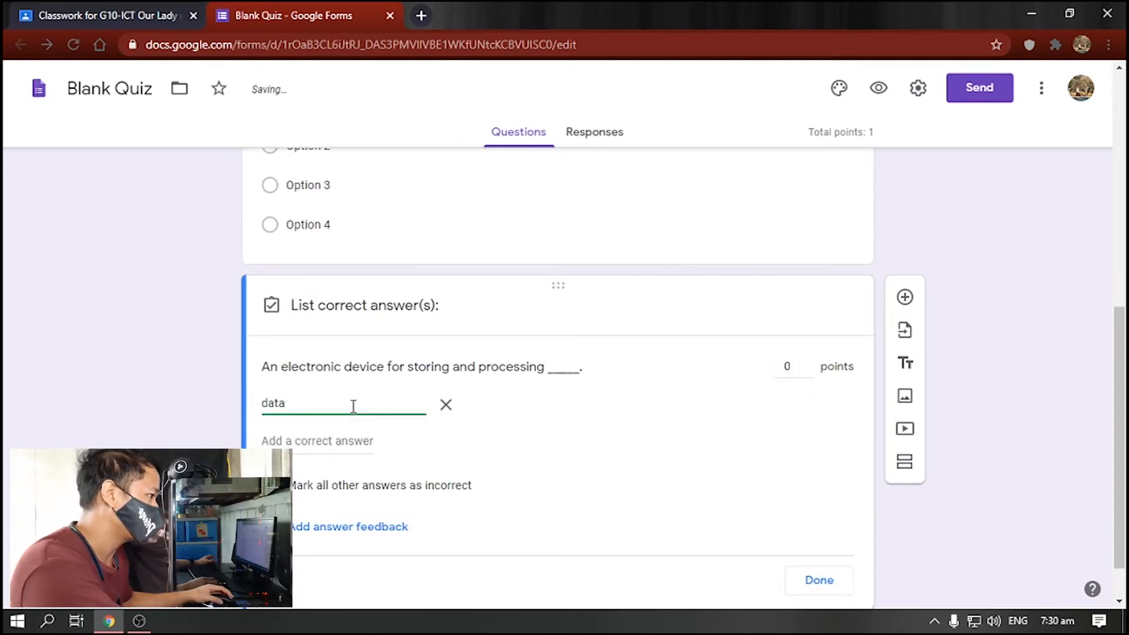
left_click(801, 386)
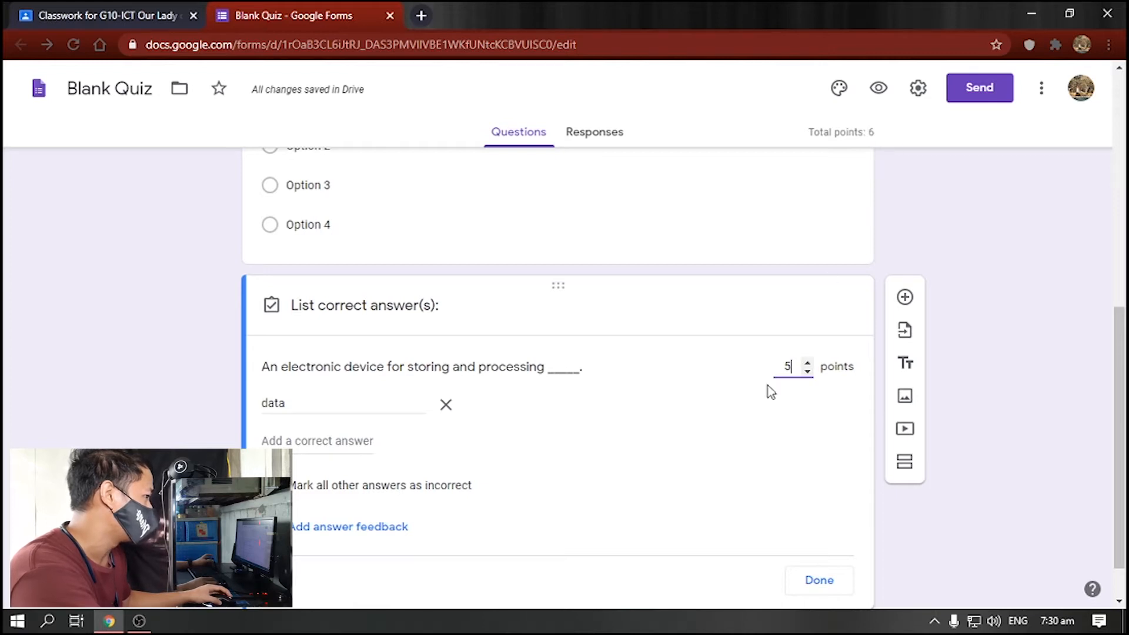
left_click(800, 577)
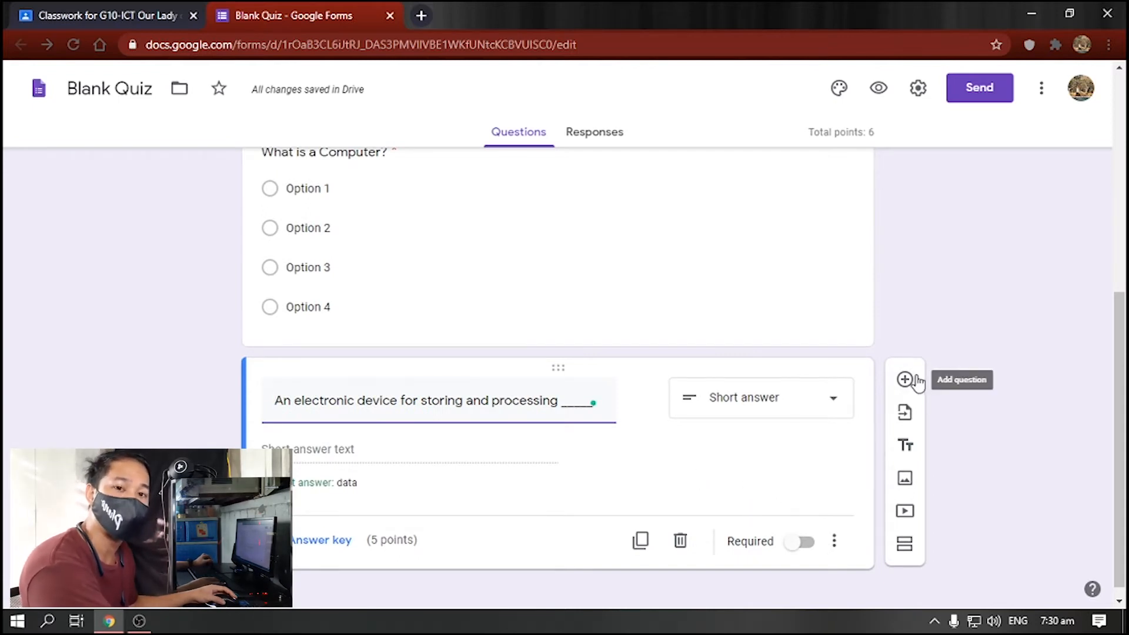
- Make the fill-in question required and scroll back to the top of the quiz
left_click(806, 547)
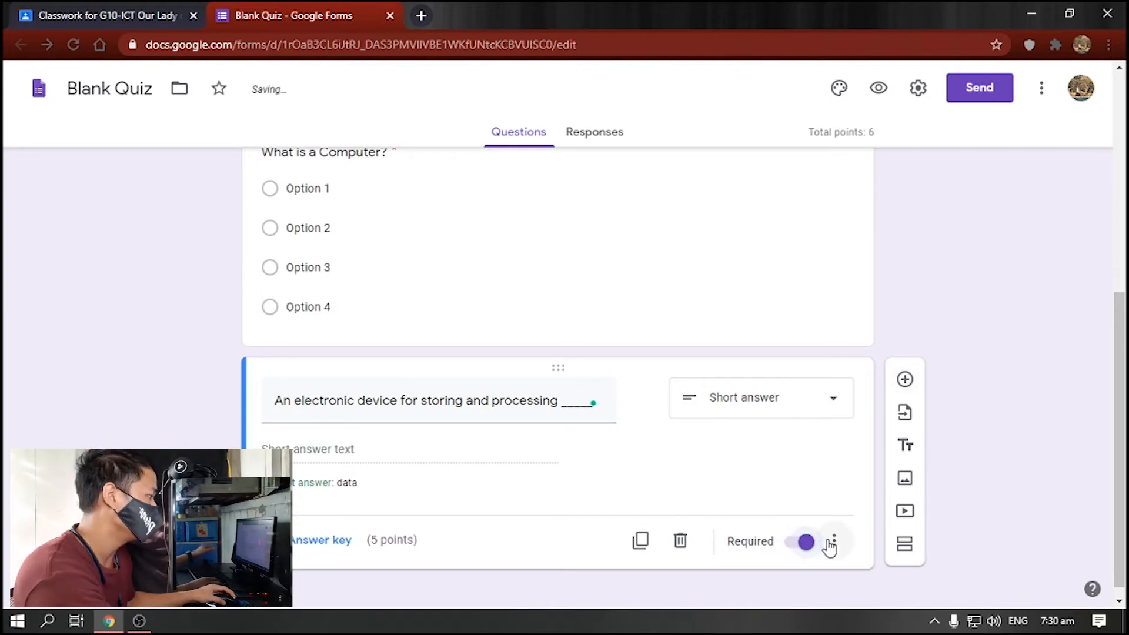
left_click(834, 541)
left_click(772, 494)
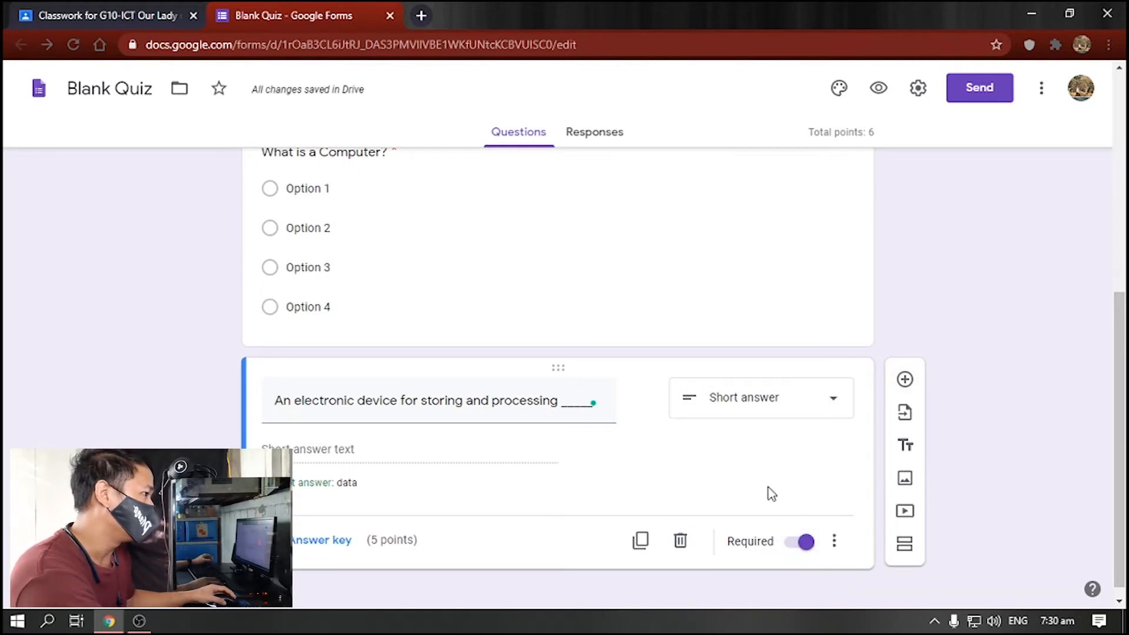
scroll(764, 467, "up", 5)
scroll(764, 468, "up", 1)
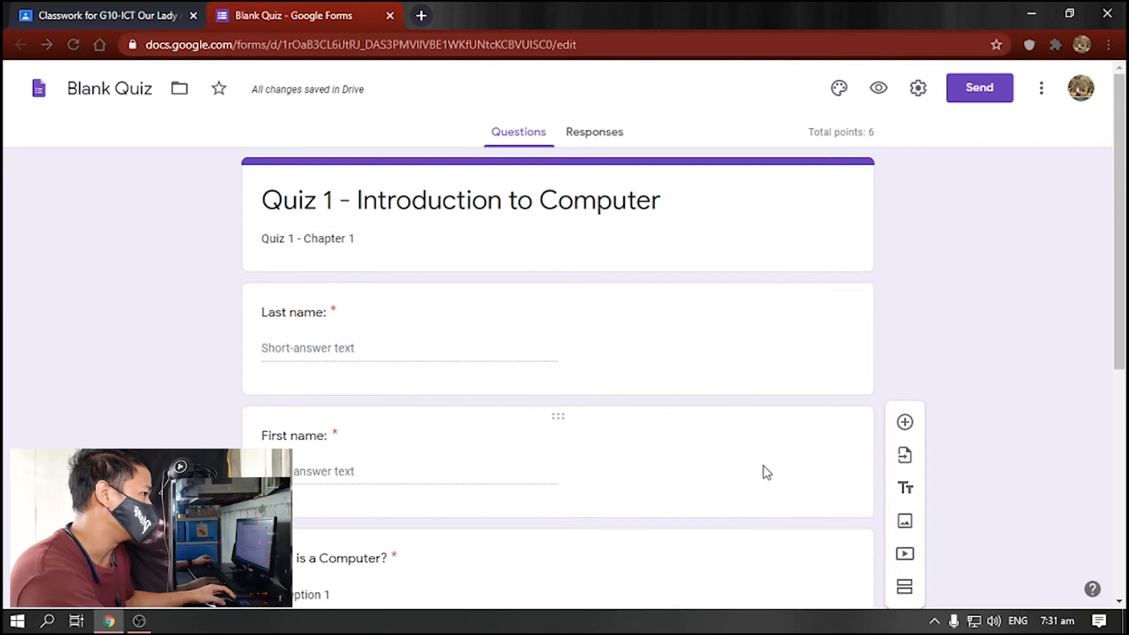
scroll(823, 409, "down", 6)
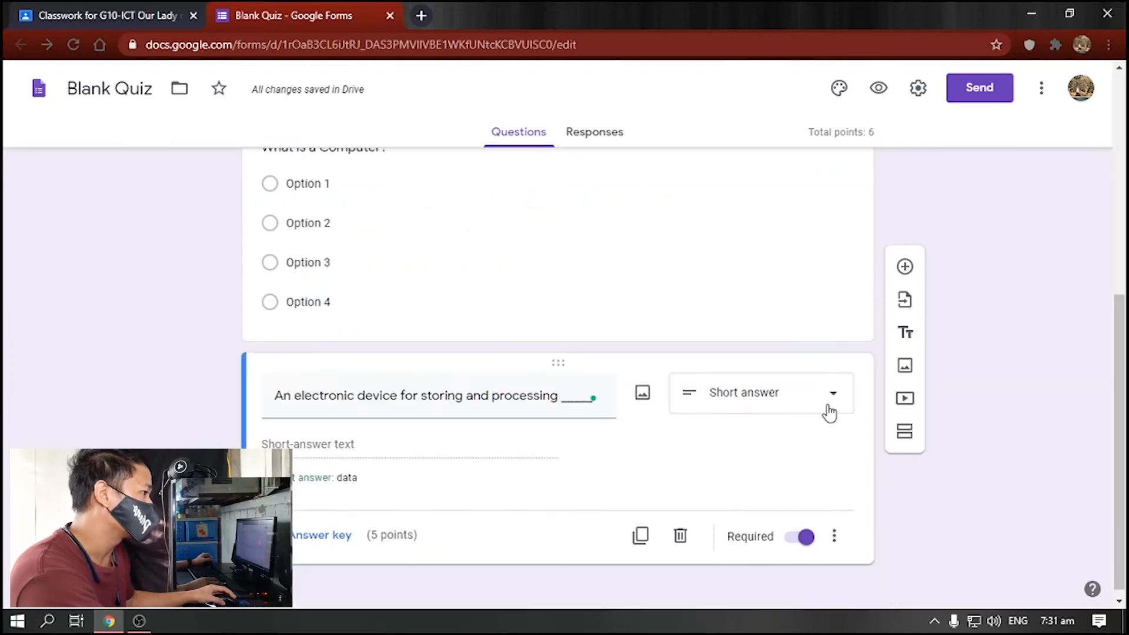
scroll(826, 411, "up", 6)
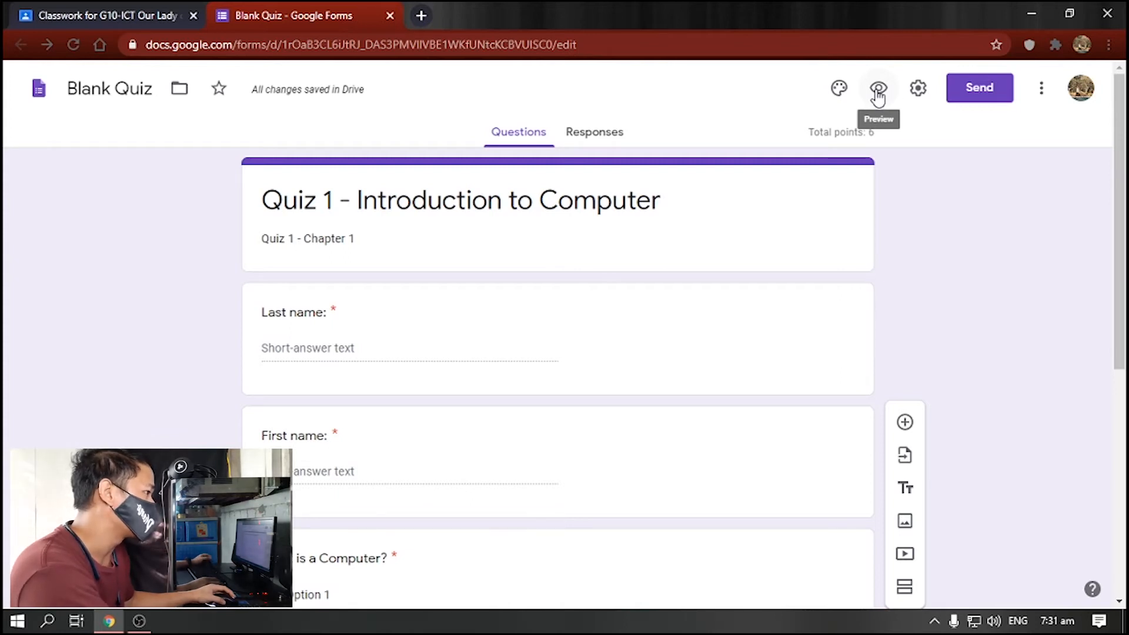
- Preview the quiz as a respondent, then close the preview and return to the editor
left_click(878, 89)
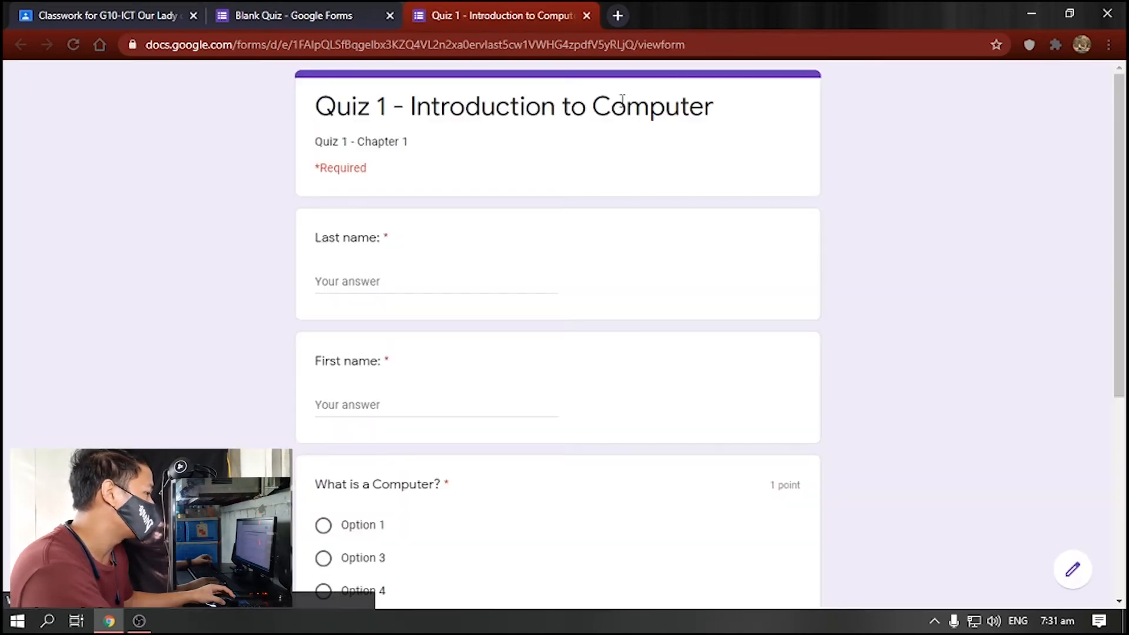
scroll(654, 196, "down", 5)
scroll(655, 195, "up", 5)
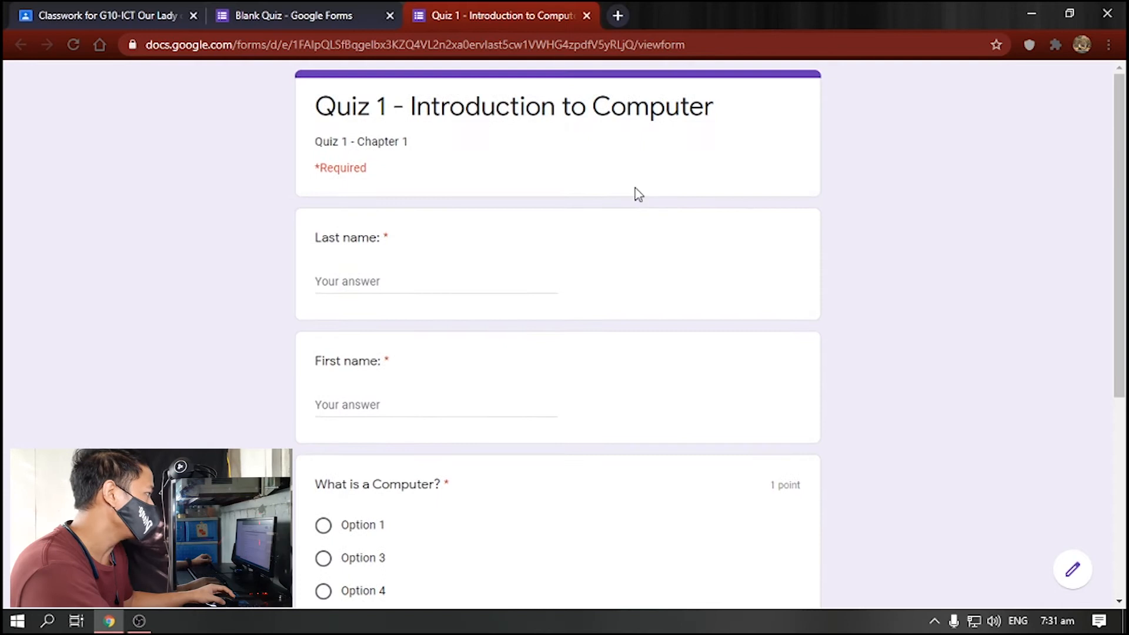
left_click(303, 8)
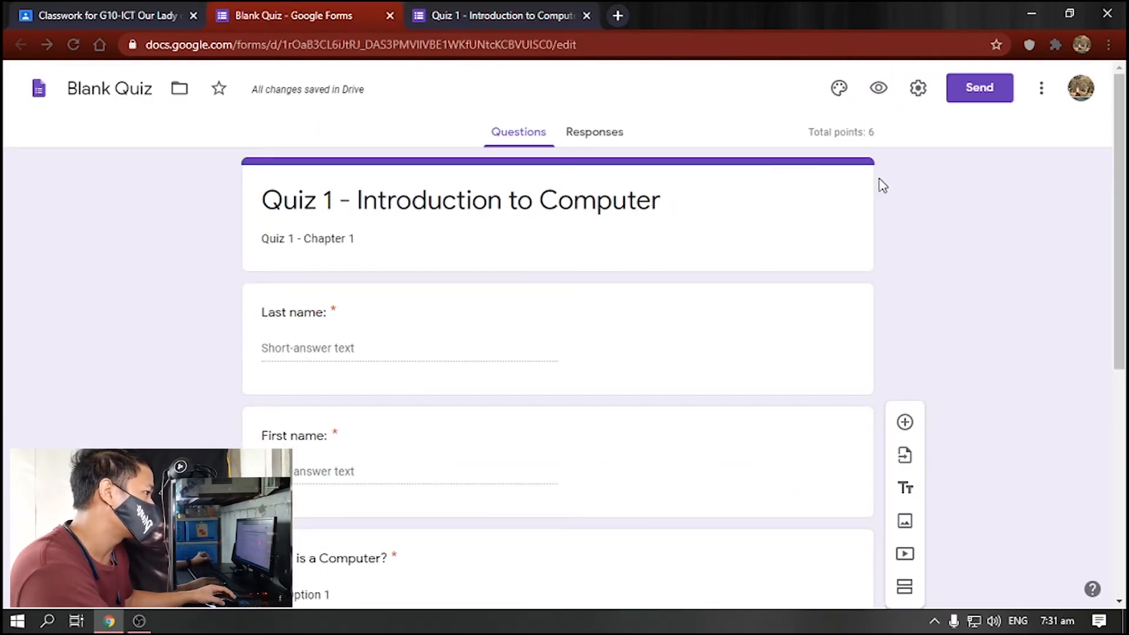
left_click(513, 8)
left_click(586, 15)
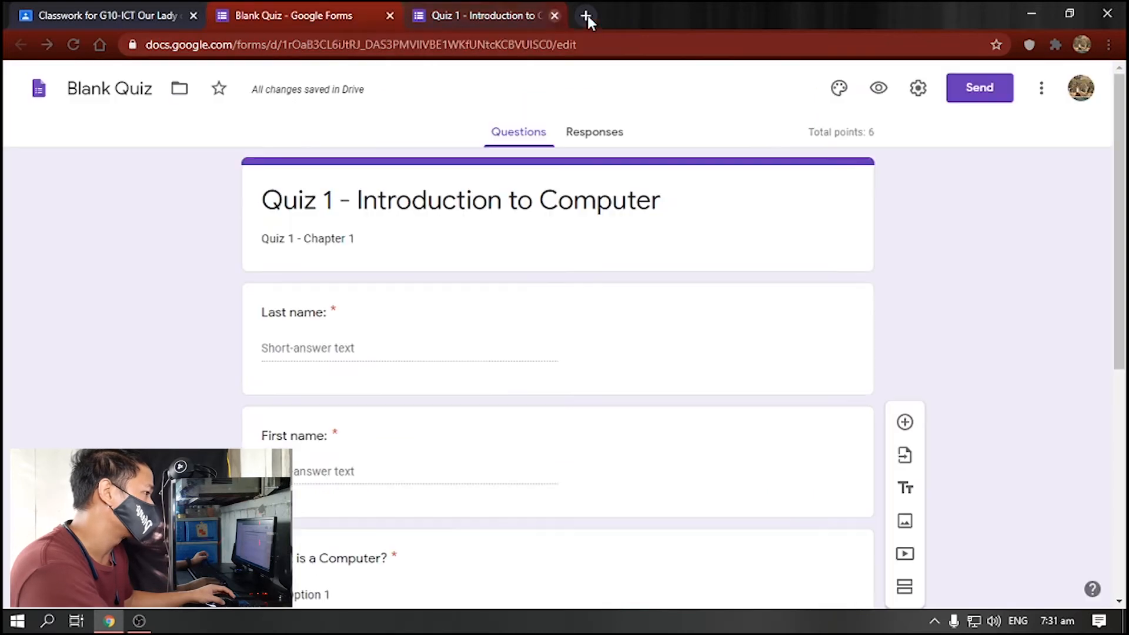
- In Settings, limit the form to 1 response, show a progress bar and shuffle question order
left_click(916, 95)
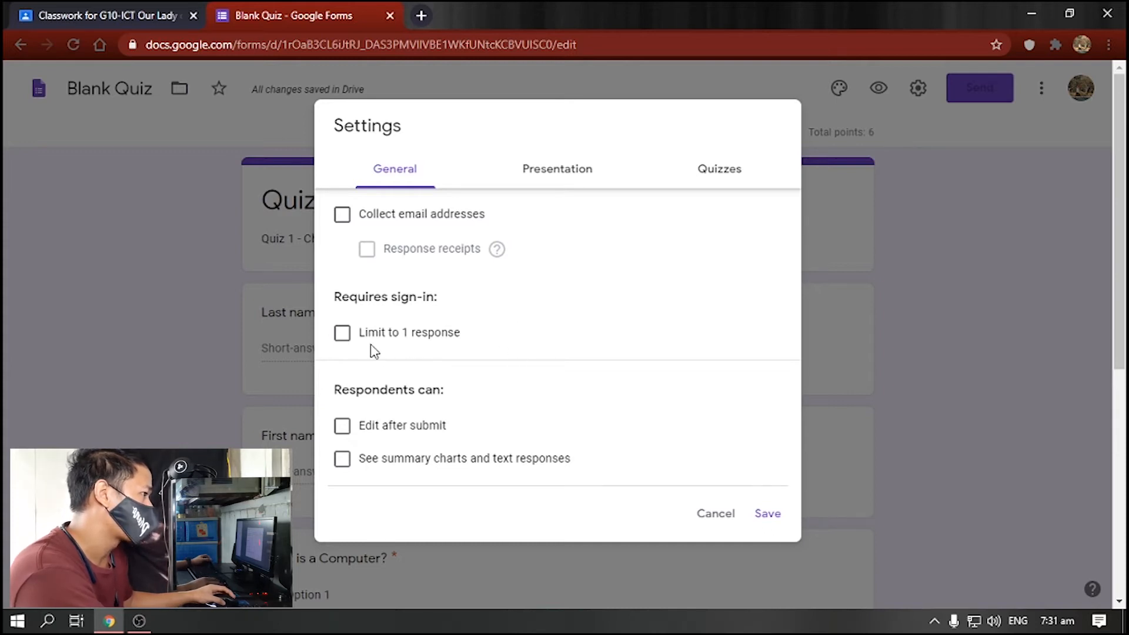
left_click(342, 333)
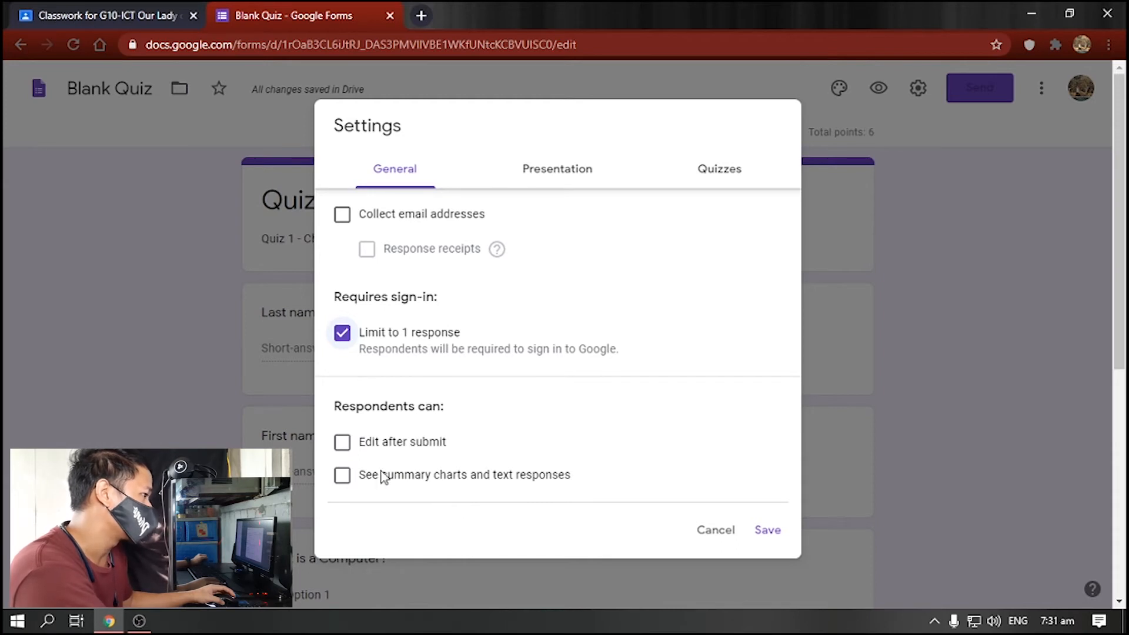
left_click(567, 179)
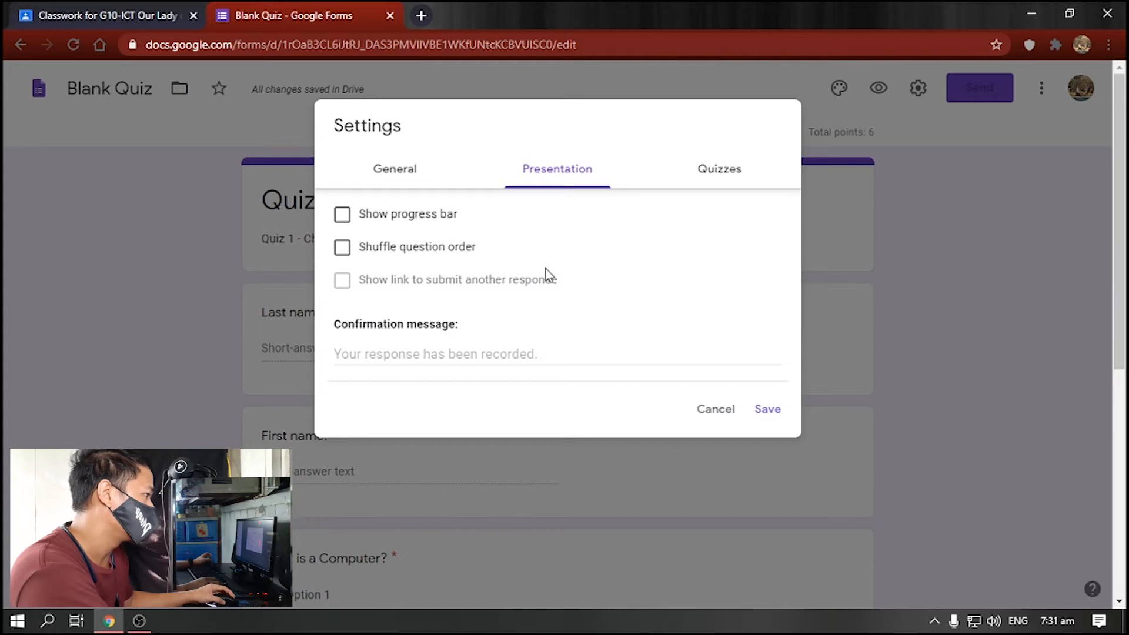
left_click(344, 219)
left_click(341, 246)
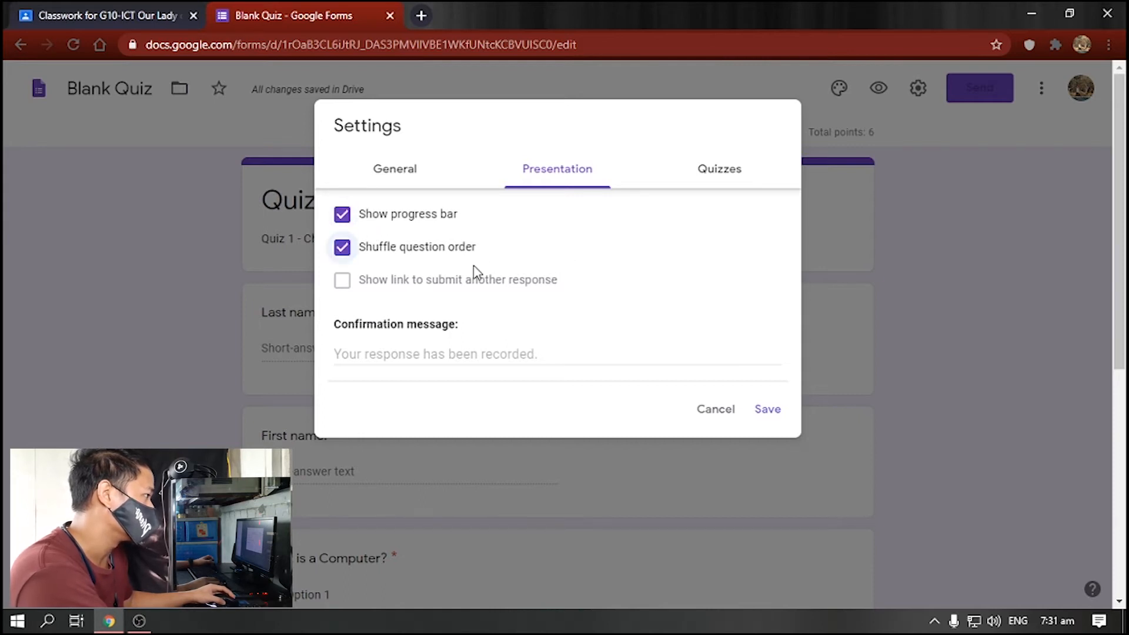
left_click(705, 171)
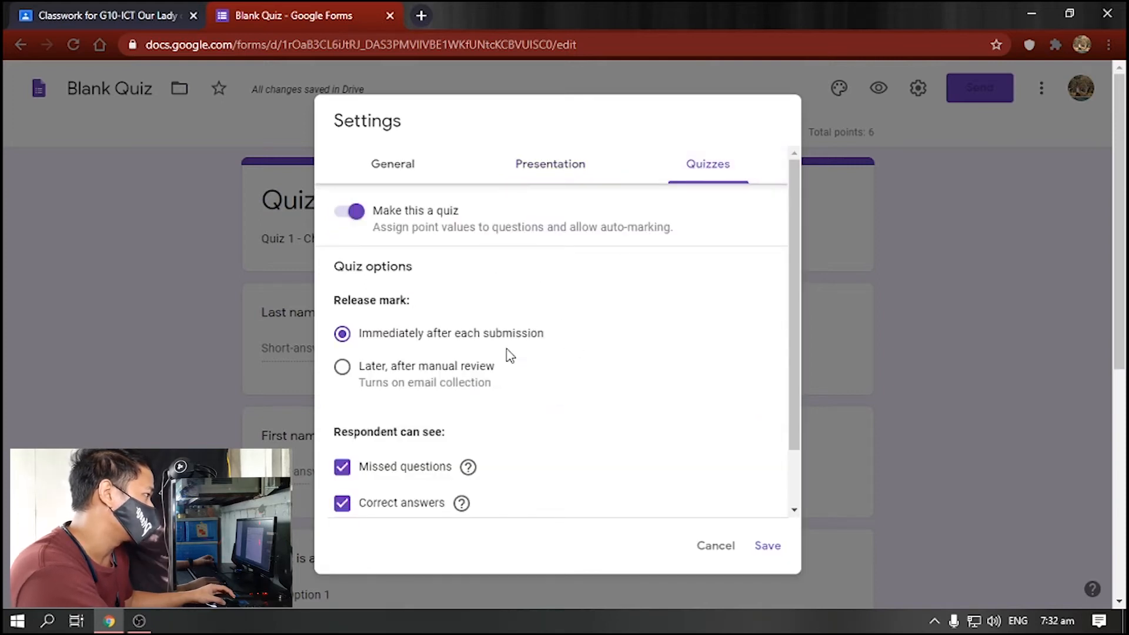
- Keep quiz mode on, hide missed questions and correct answers from respondents, and close Settings
left_click(357, 214)
left_click(357, 214)
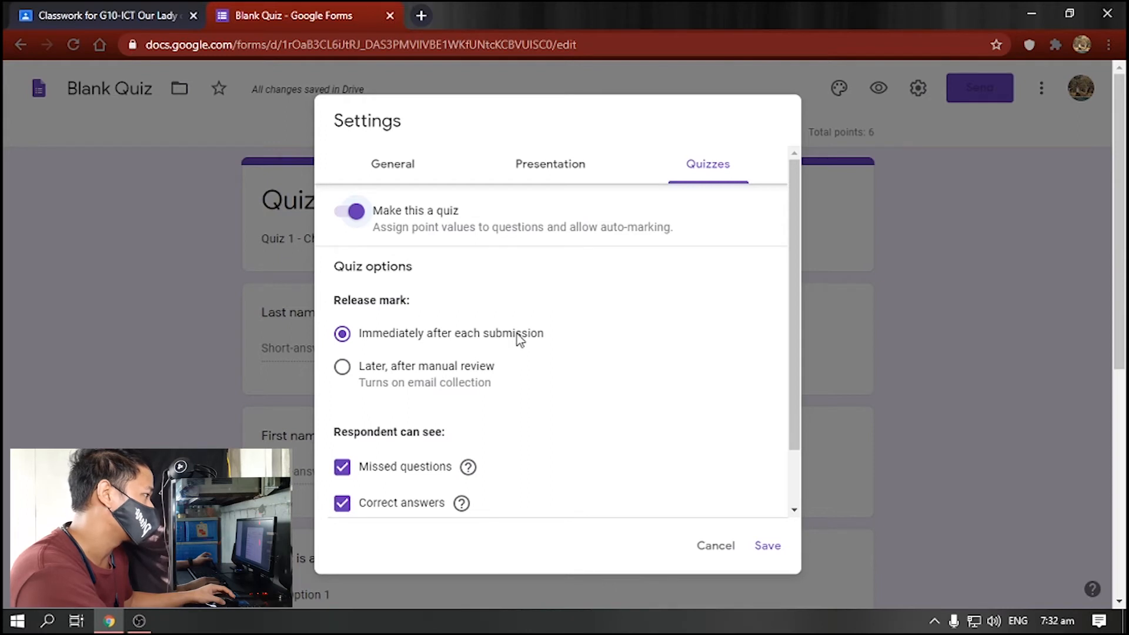
scroll(519, 339, "down", 2)
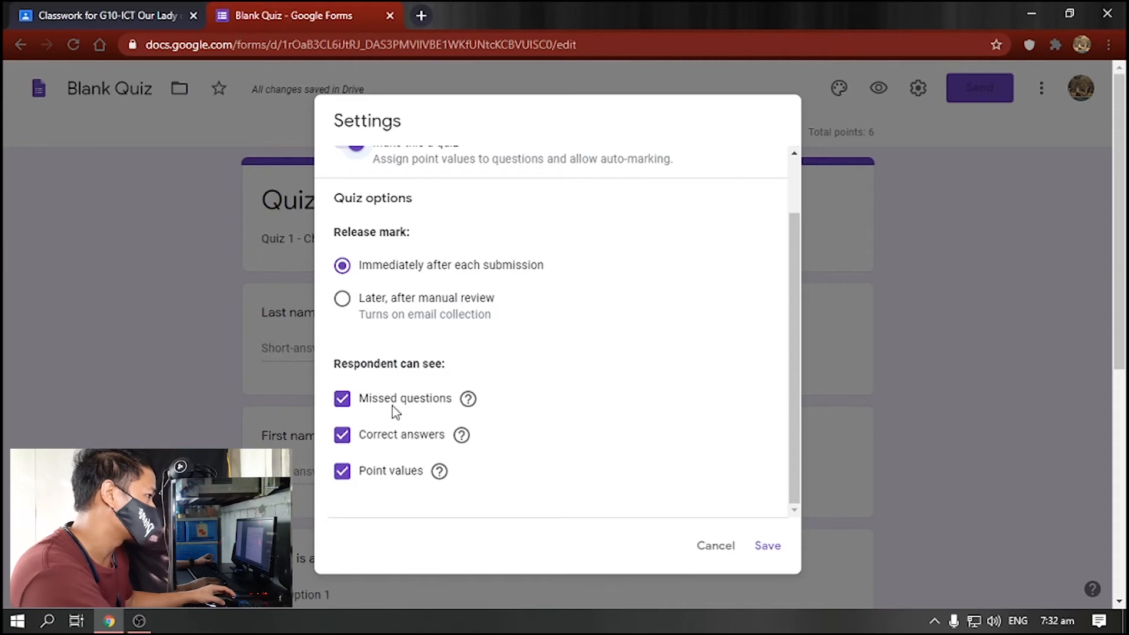
left_click(343, 405)
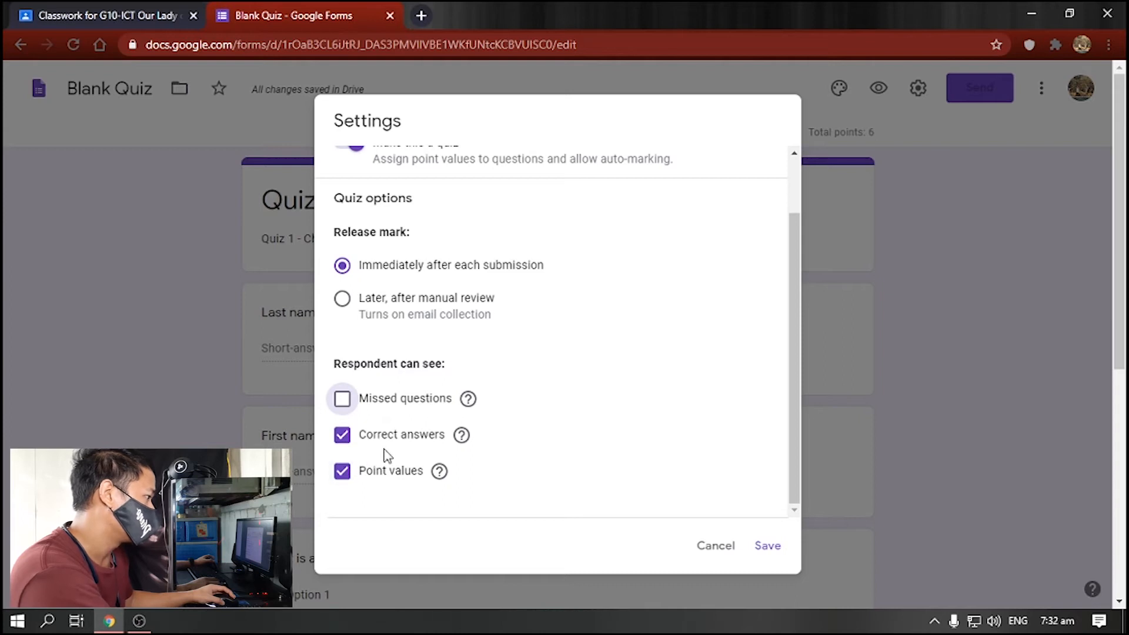
left_click(345, 442)
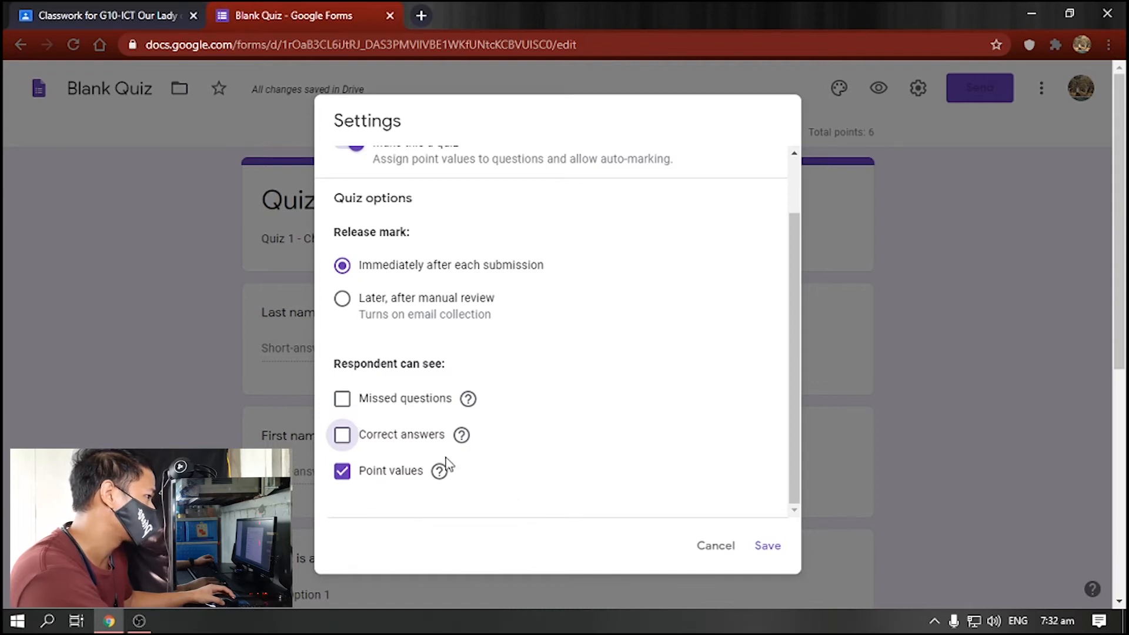
left_click(738, 507)
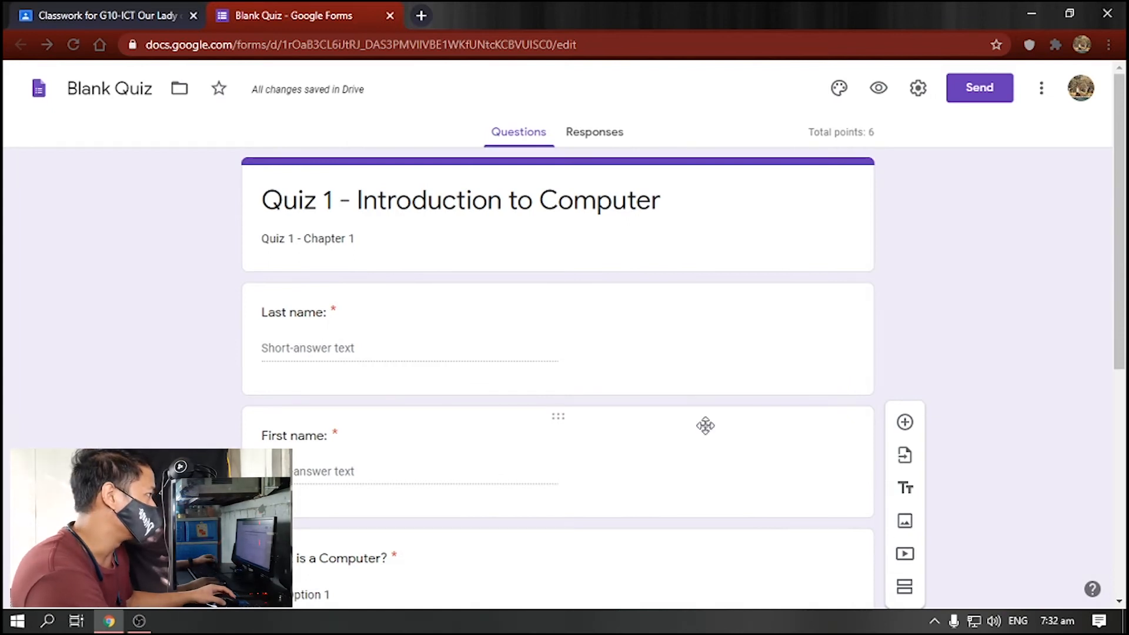
- Return to Classroom and check the attached Blank Quiz form before closing its tab
left_click(390, 16)
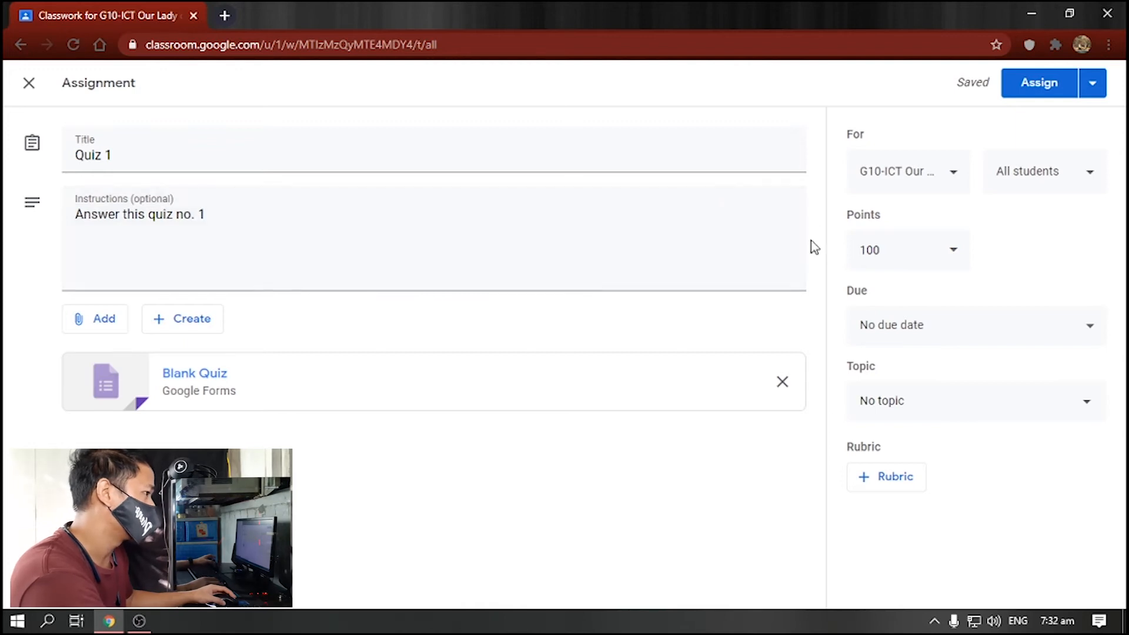
left_click(182, 389)
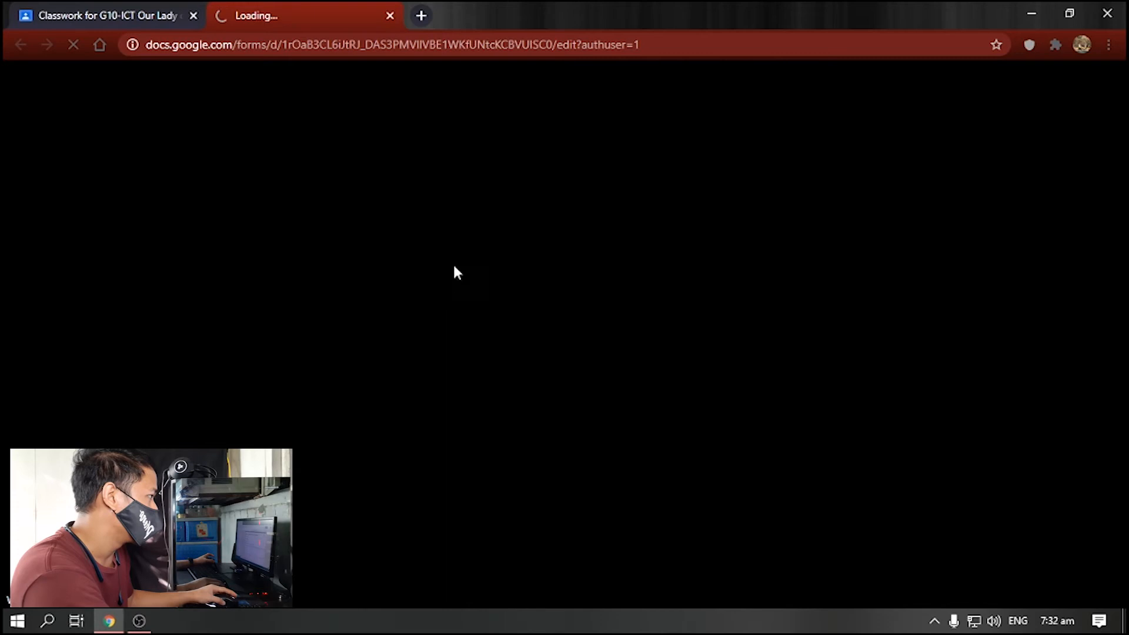
scroll(562, 331, "down", 5)
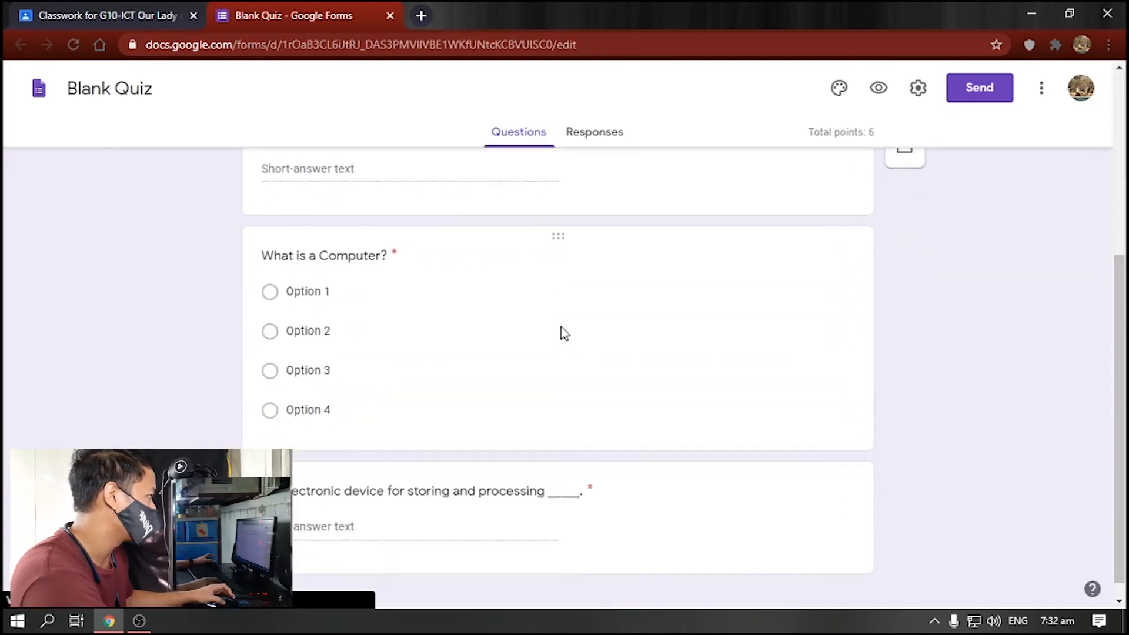
scroll(560, 327, "up", 5)
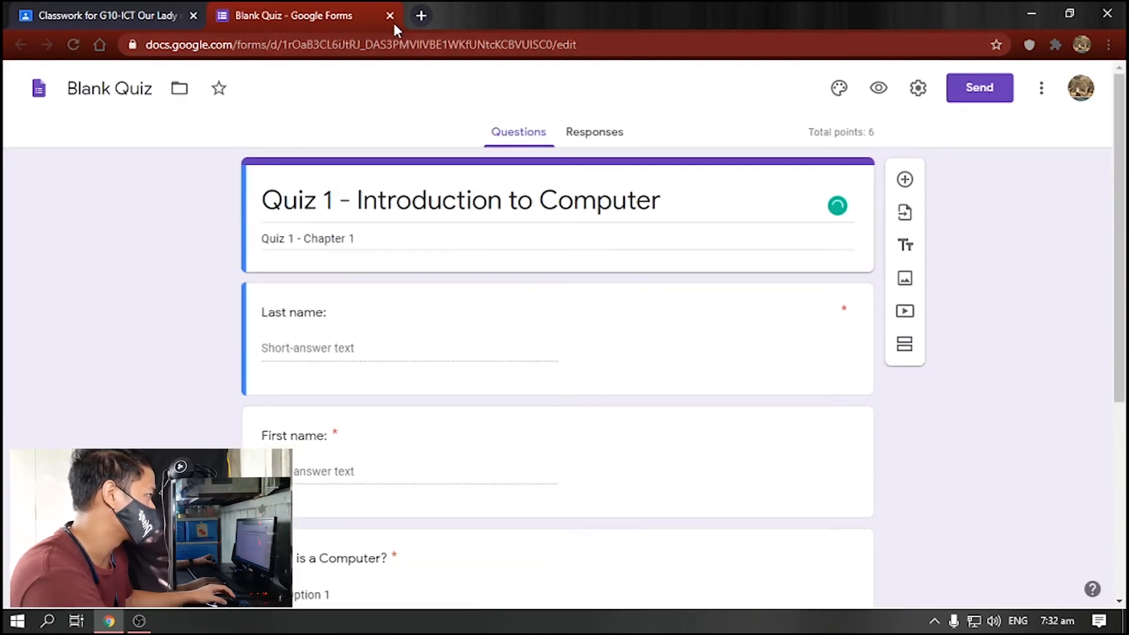
left_click(390, 15)
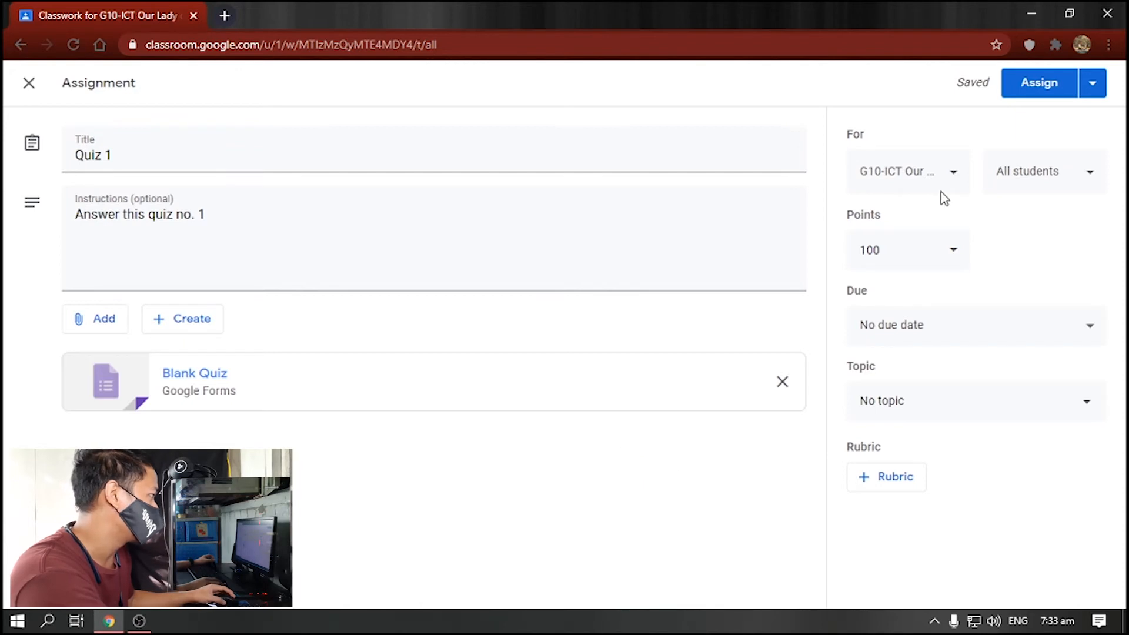
- Review the class and student recipients and set Quiz 1 to 6 points
left_click(953, 176)
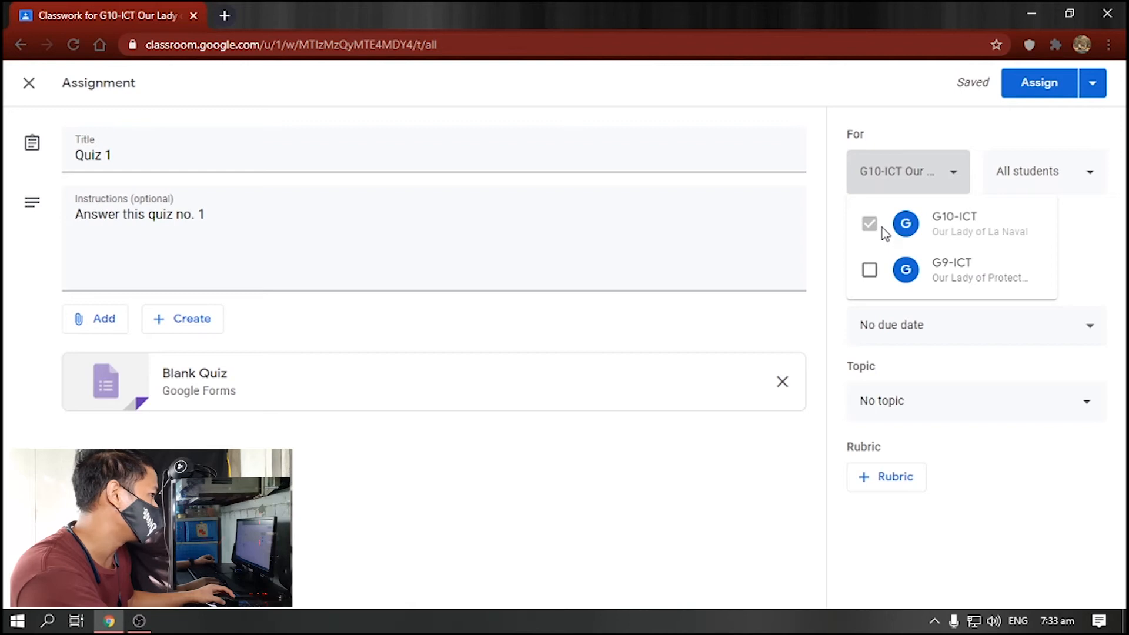
left_click(1026, 182)
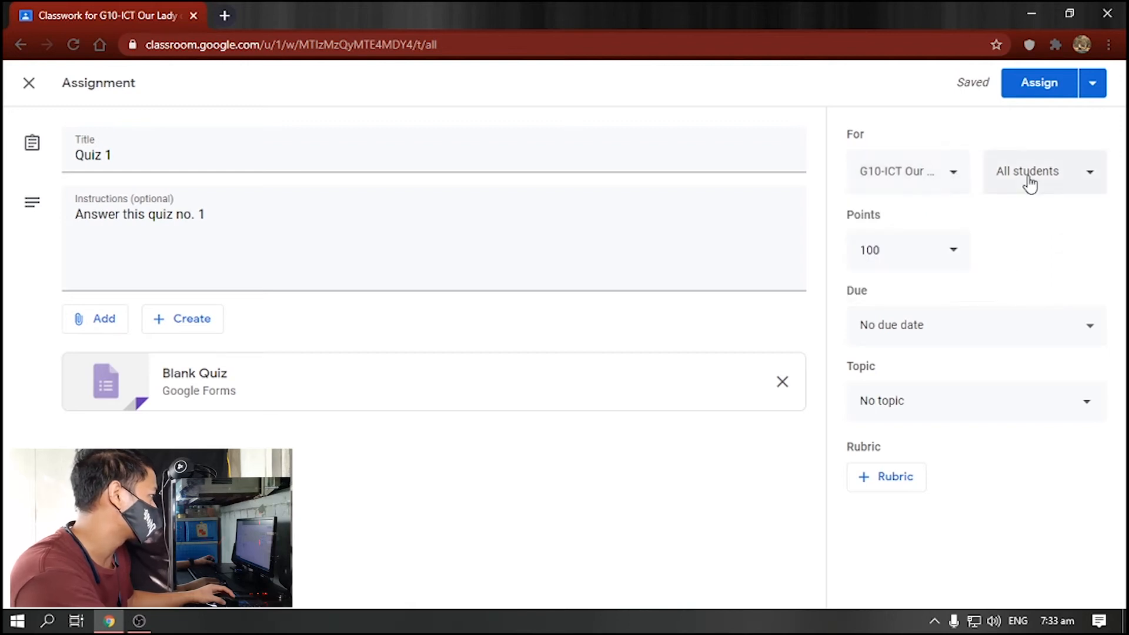
left_click(1035, 180)
left_click(1033, 181)
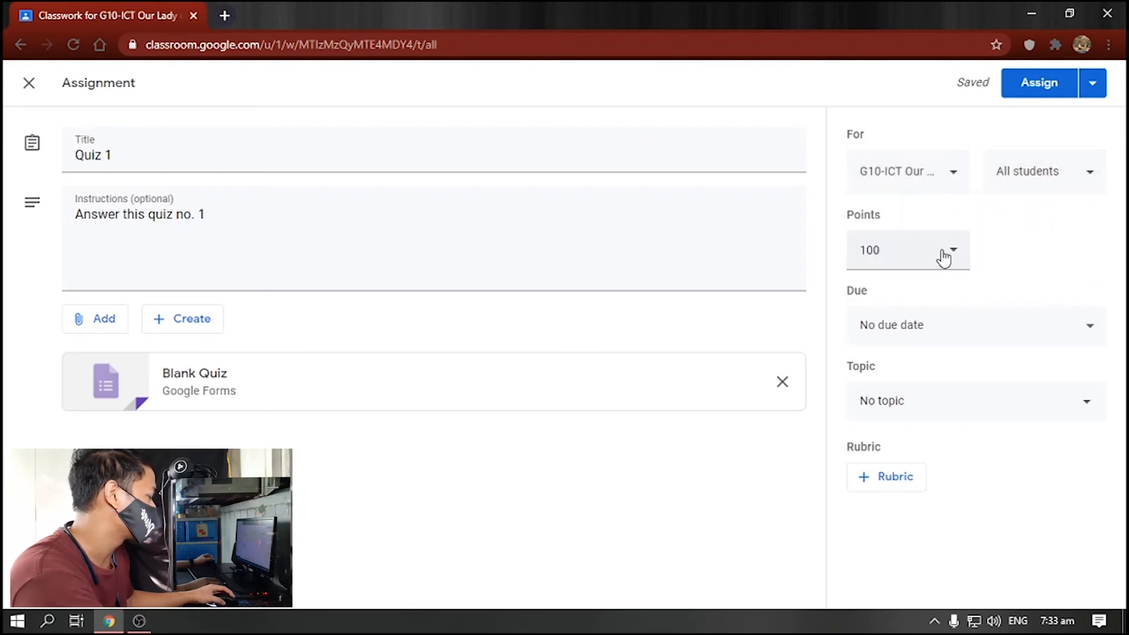
left_click(886, 253)
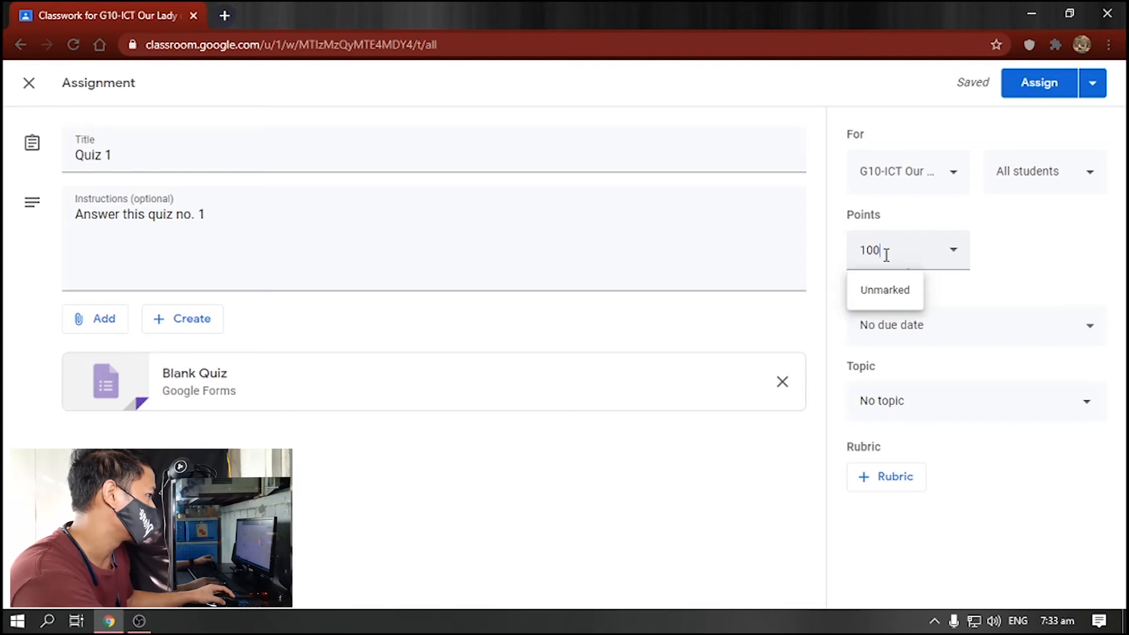
type("6")
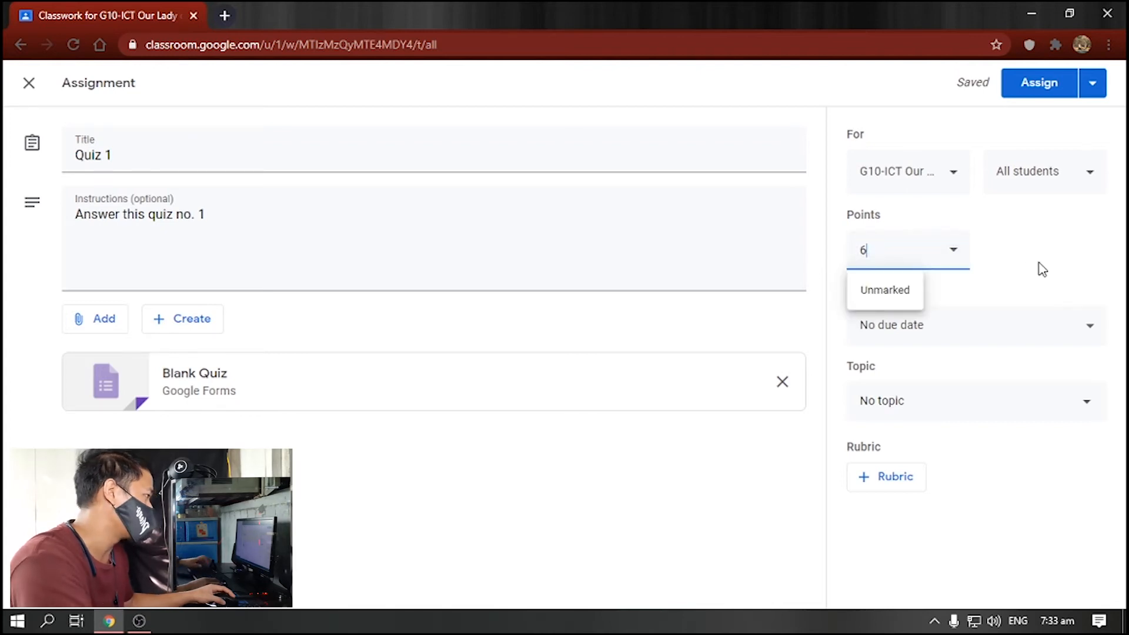
left_click(1040, 268)
- Set due date 29 Sep and topic Chapter 1 - Introduction to Computer, then assign Quiz 1
left_click(1074, 324)
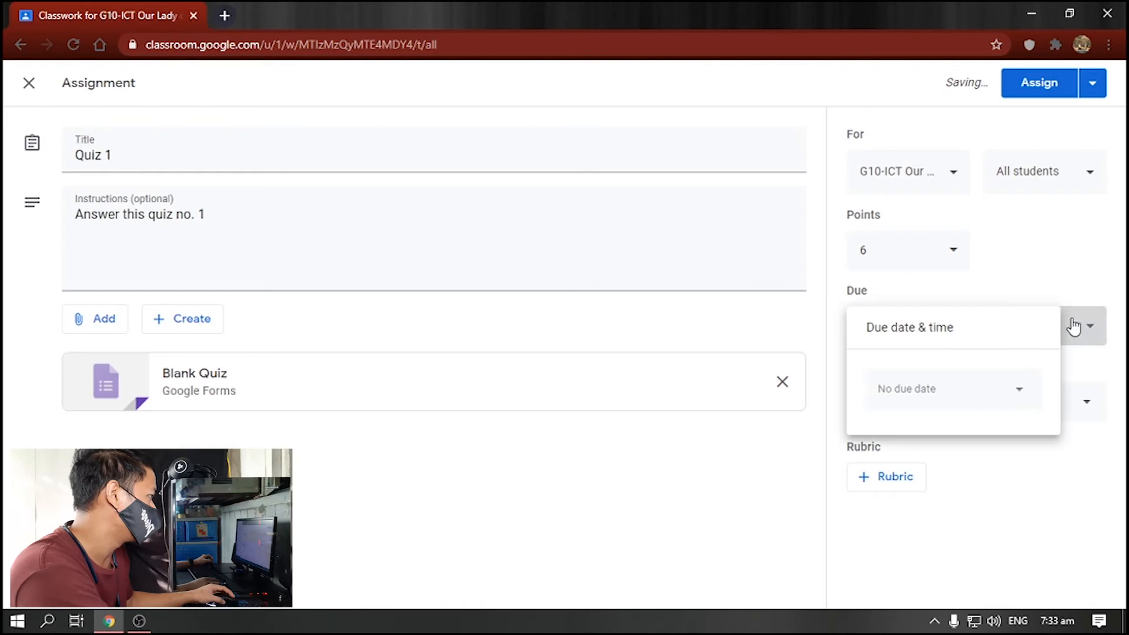
left_click(1003, 402)
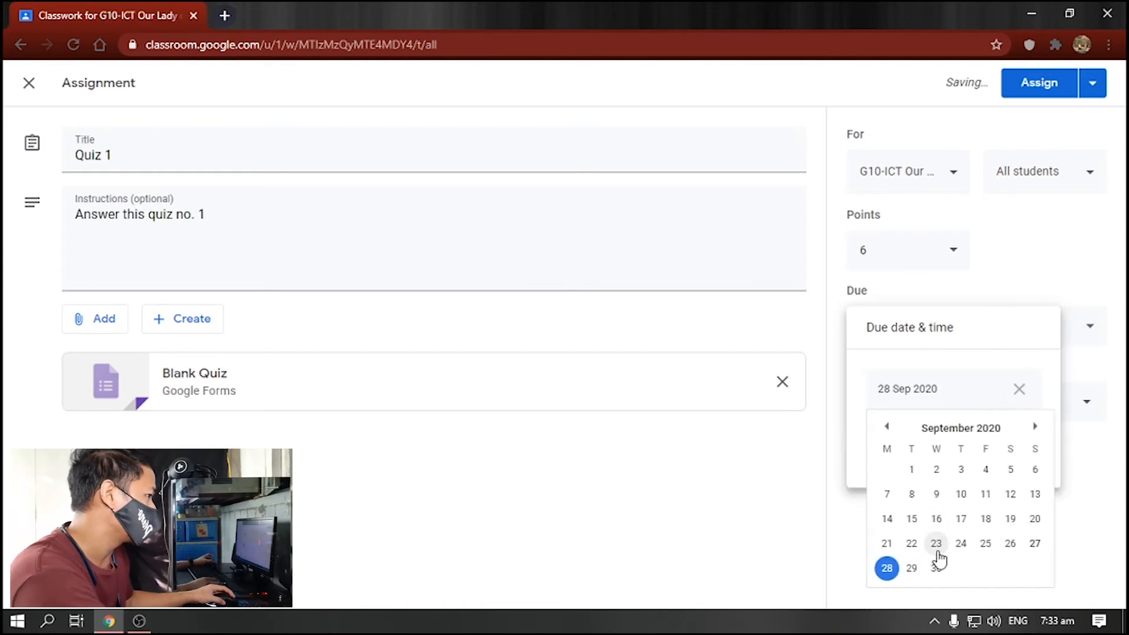
left_click(913, 568)
left_click(978, 528)
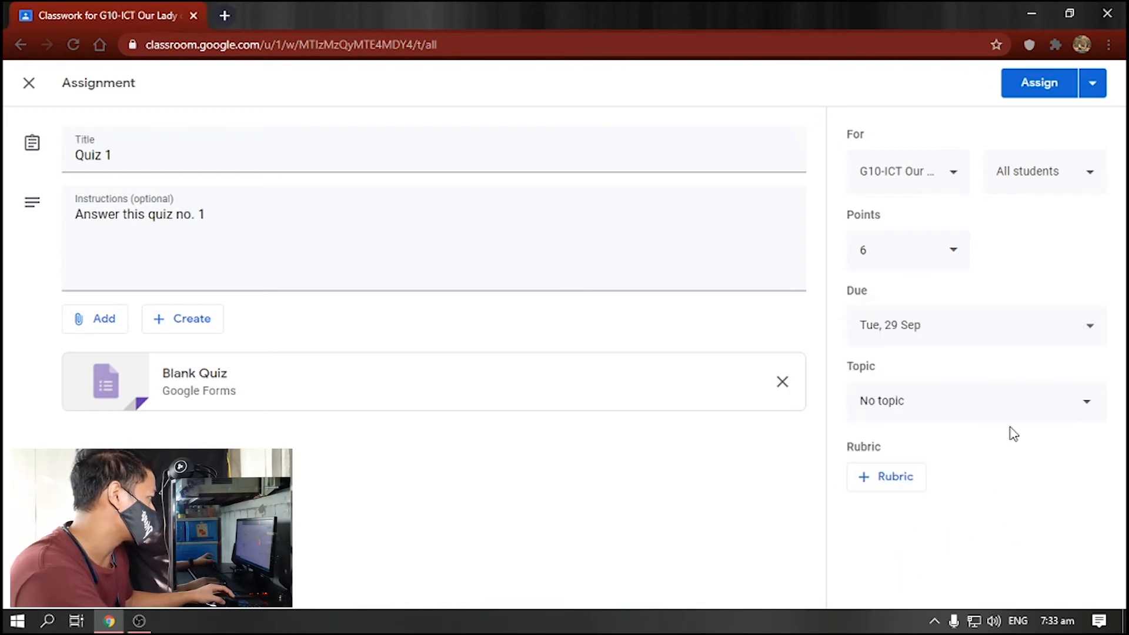
left_click(1055, 411)
left_click(1008, 485)
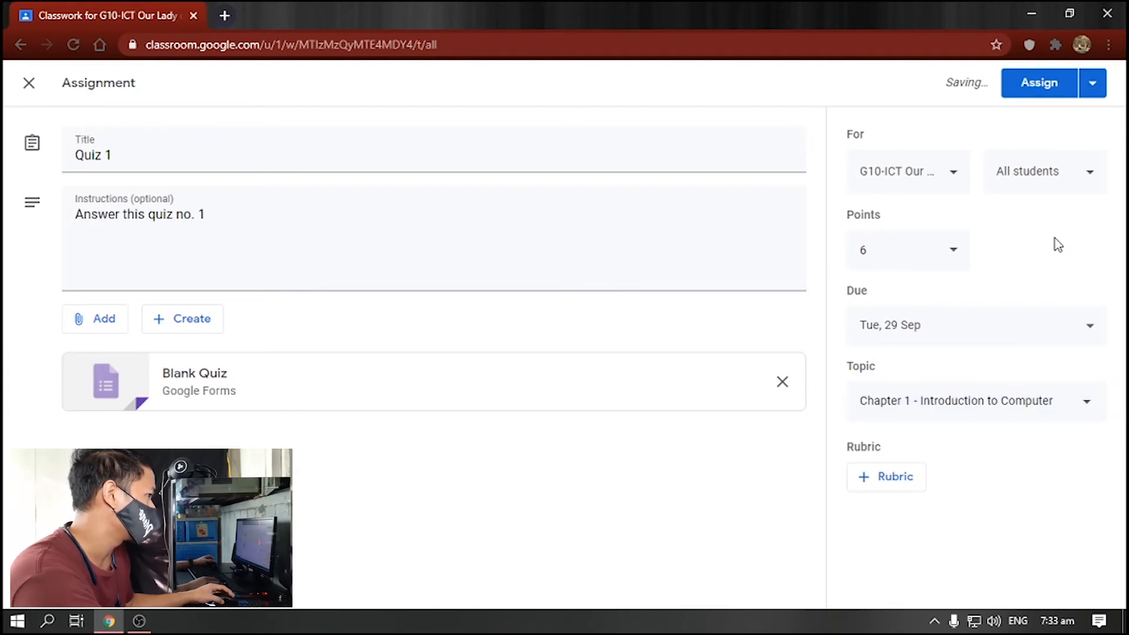
left_click(1093, 84)
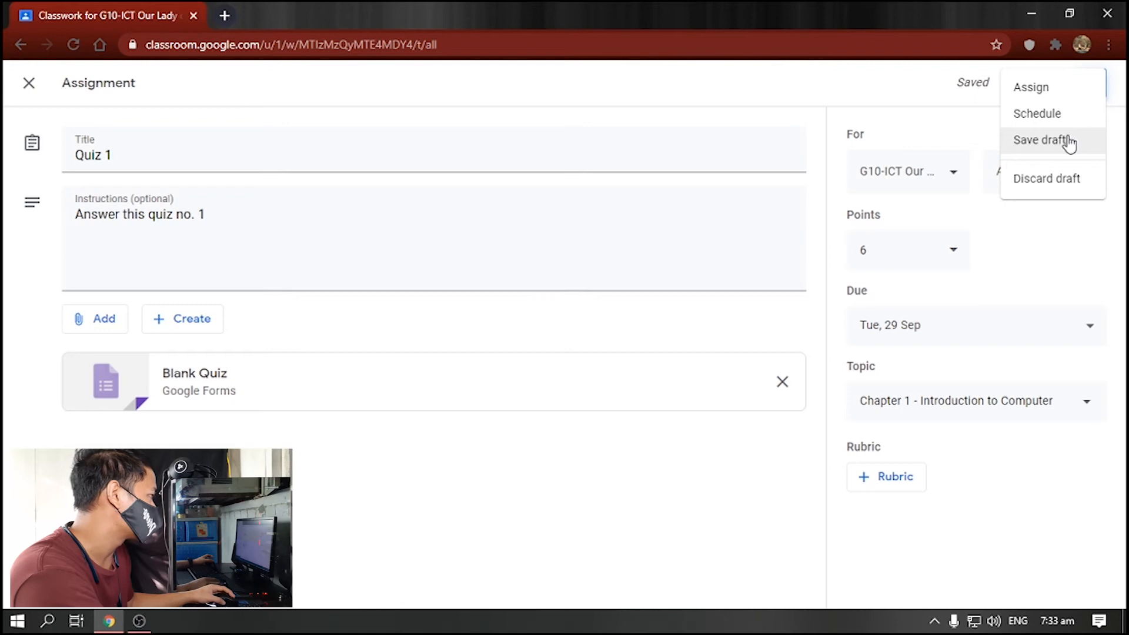
left_click(1048, 94)
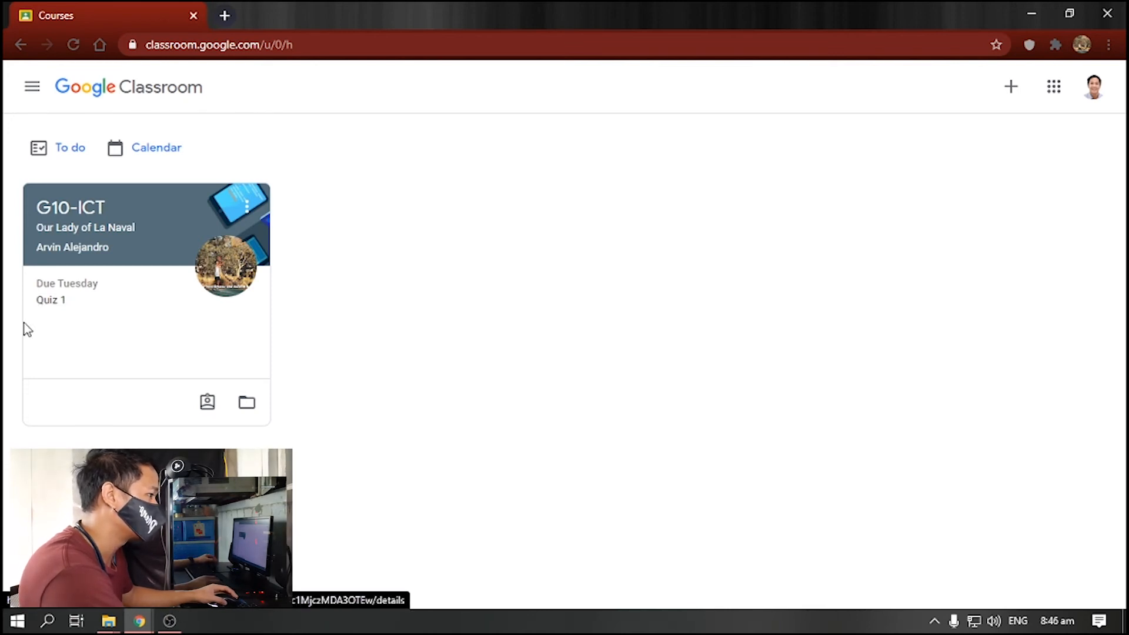
- Open the Quiz 1 assignment and its attached quiz form
left_click(56, 302)
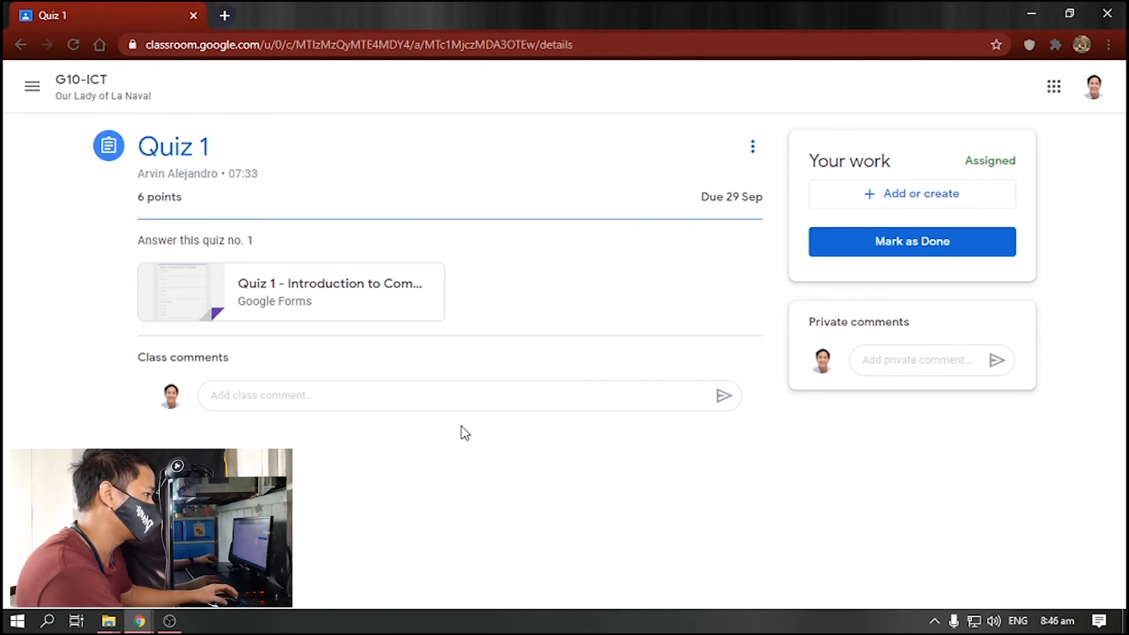
left_click(260, 297)
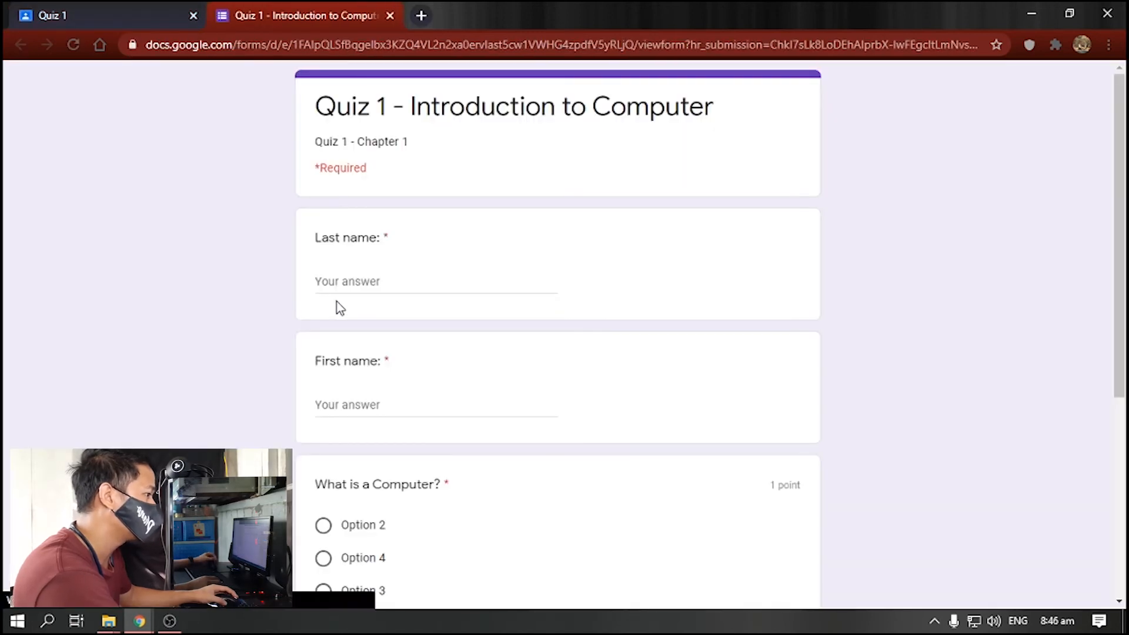
- Enter the student's last name and first name in the quiz
left_click(368, 279)
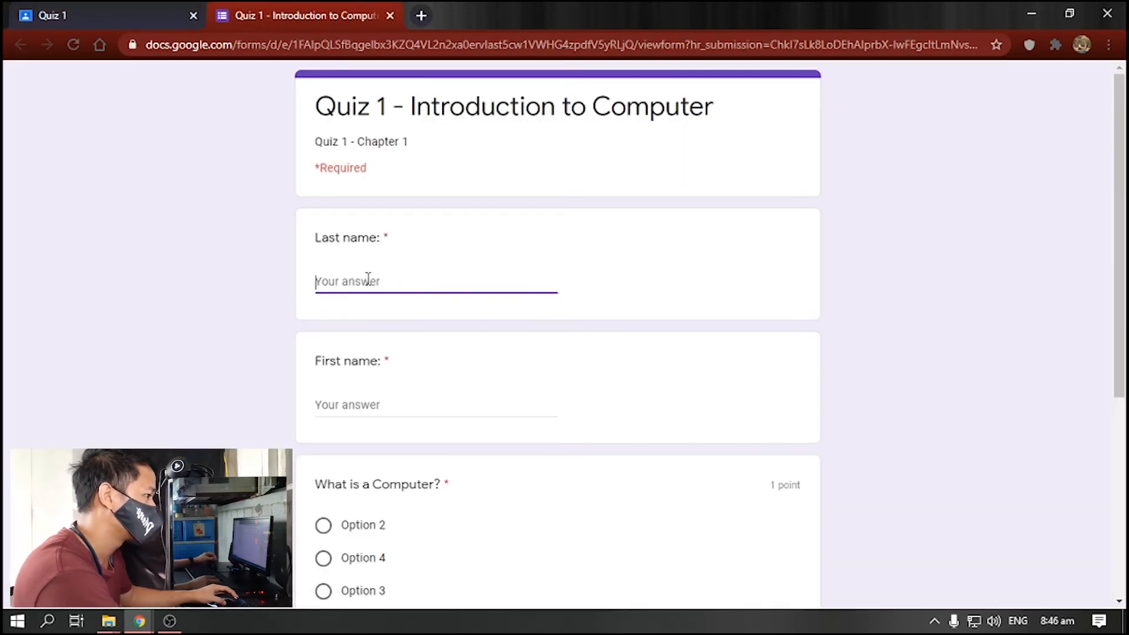
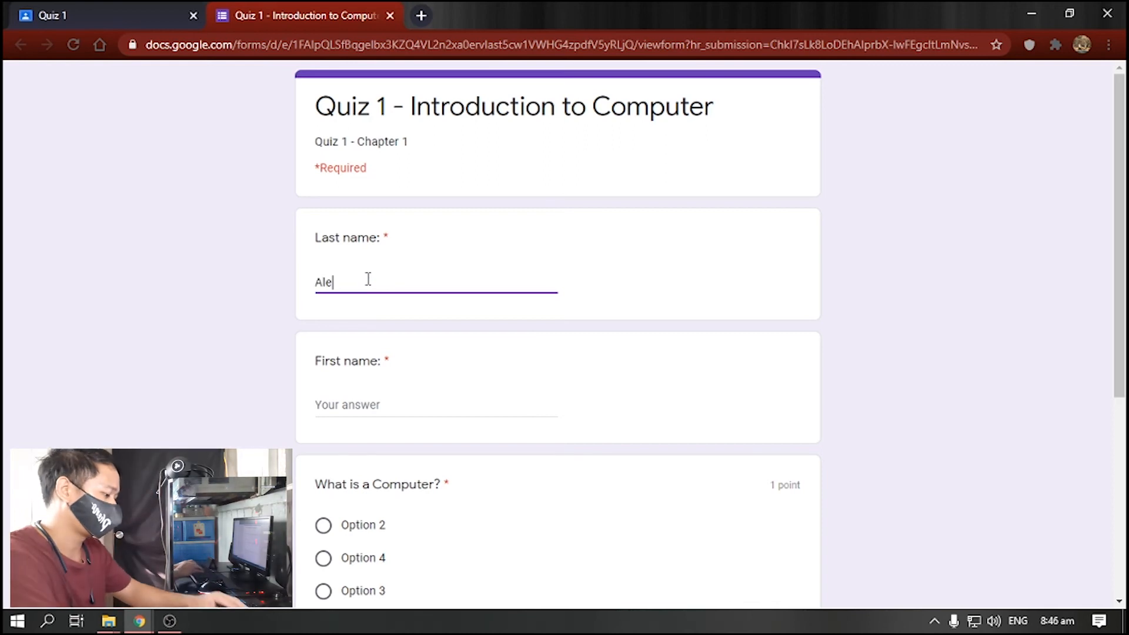
key("Tab")
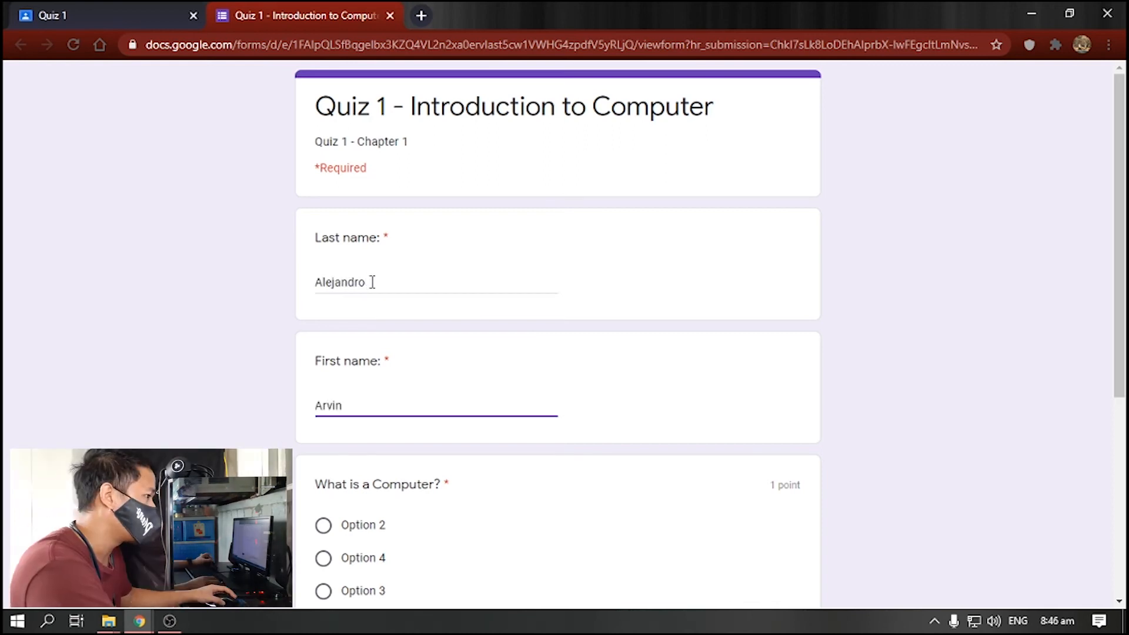
scroll(451, 350, "down", 3)
left_click(262, 438)
- Answer Option 1 and 'data', submit, and check the 6/6 score before closing it
left_click(324, 460)
scroll(280, 448, "down", 3)
left_click(432, 421)
type("data")
left_click(353, 488)
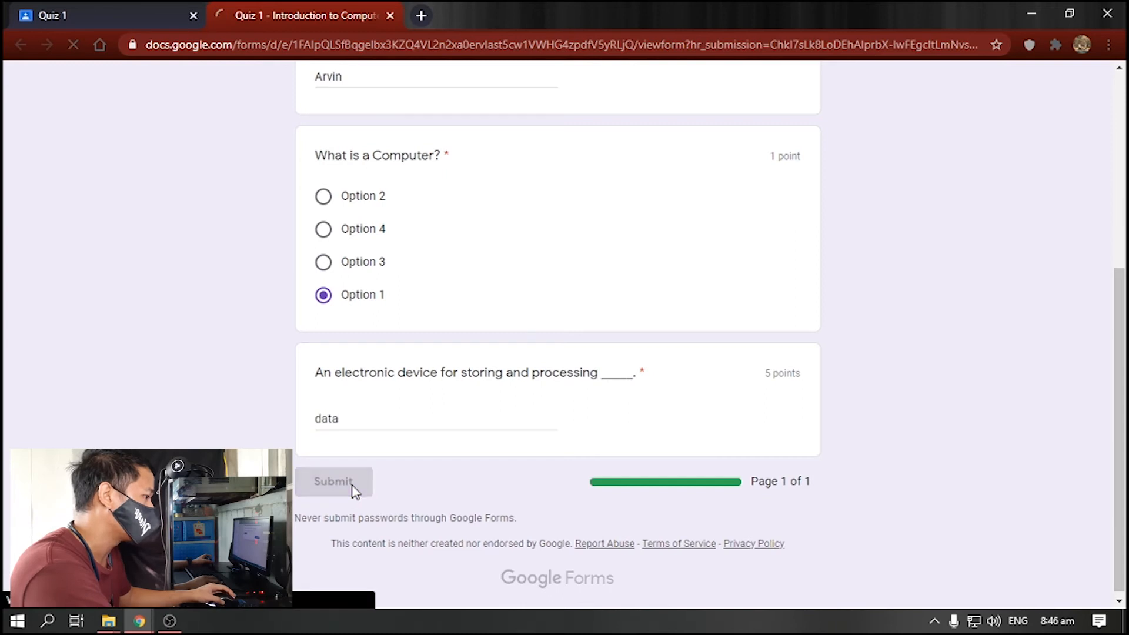
left_click(370, 201)
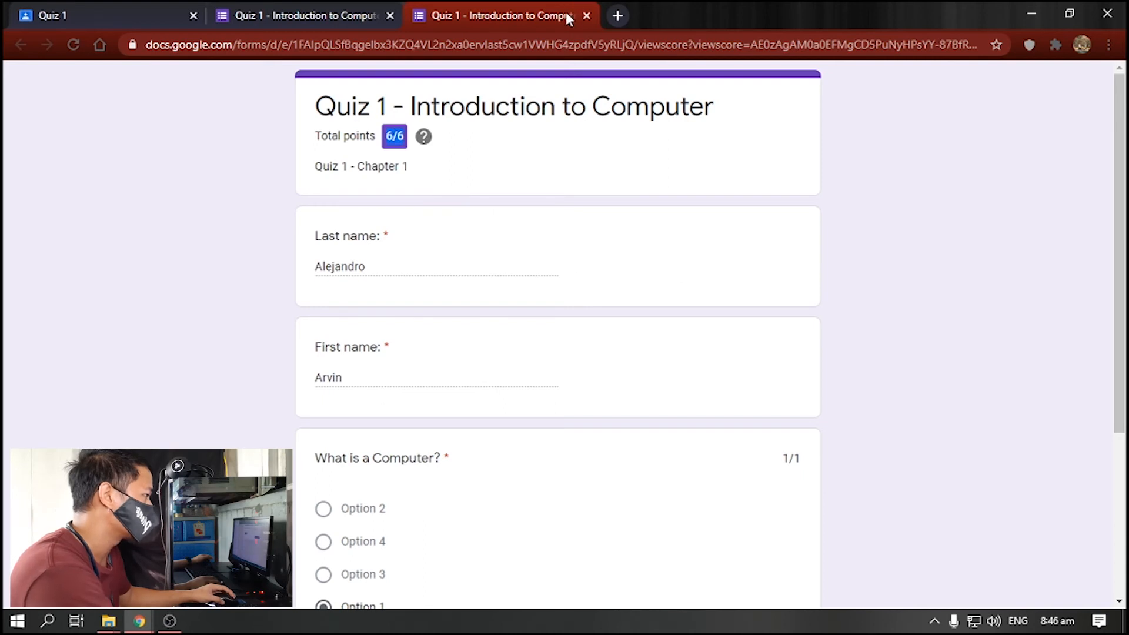
scroll(494, 411, "down", 3)
scroll(530, 264, "up", 3)
left_click(587, 16)
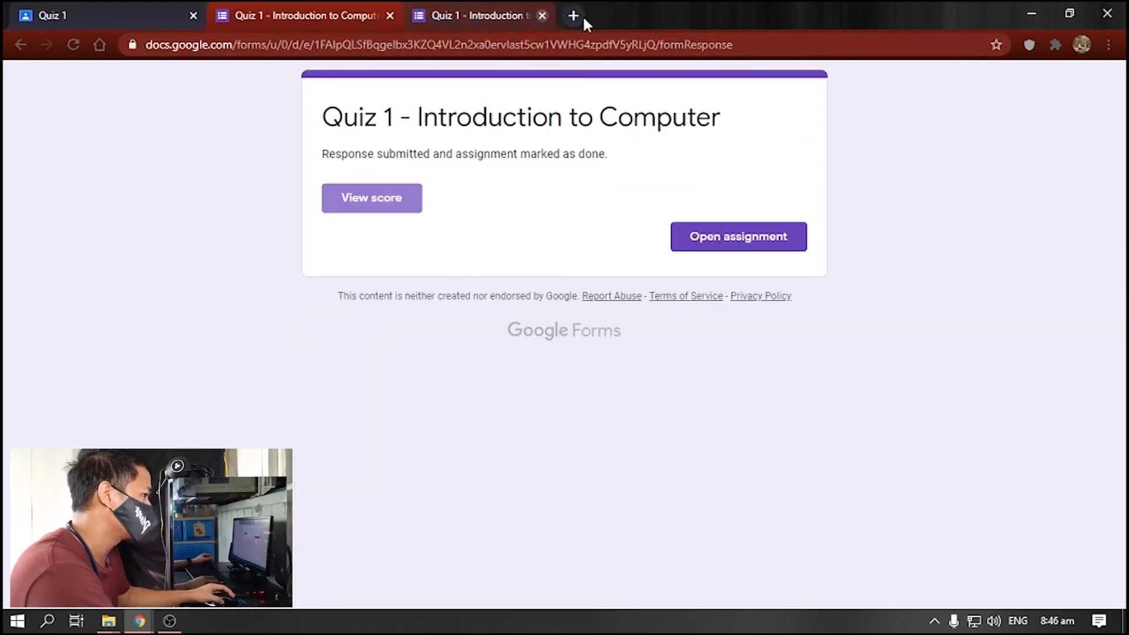
- Return to the Quiz 1 assignment and point out its Handed in status
left_click(708, 236)
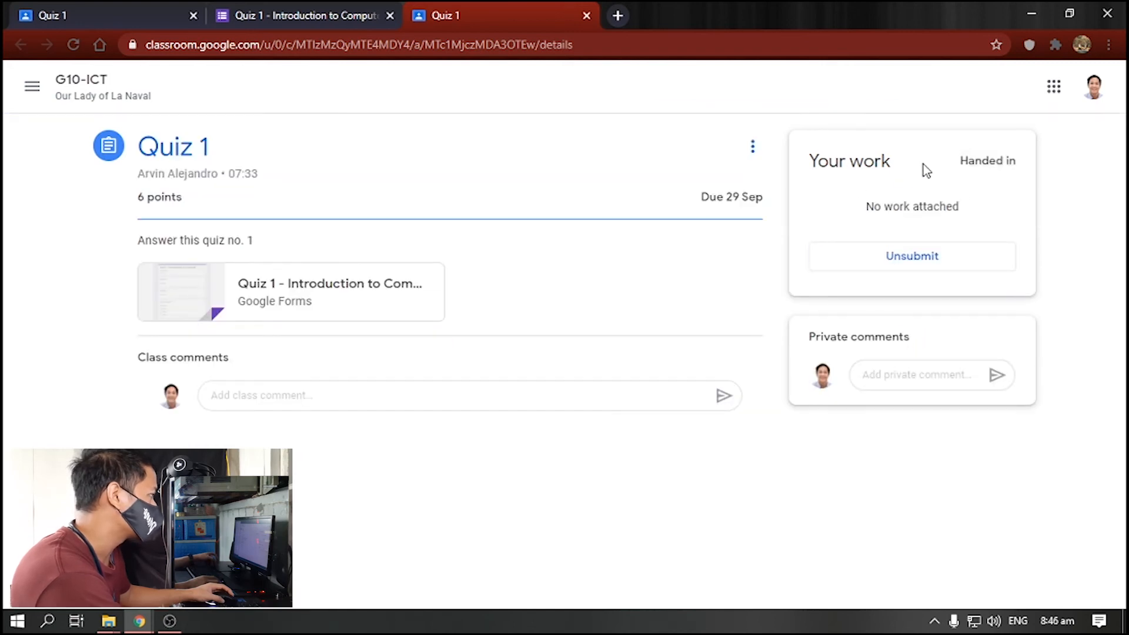
left_click_drag(960, 160, 1015, 165)
left_click(995, 167)
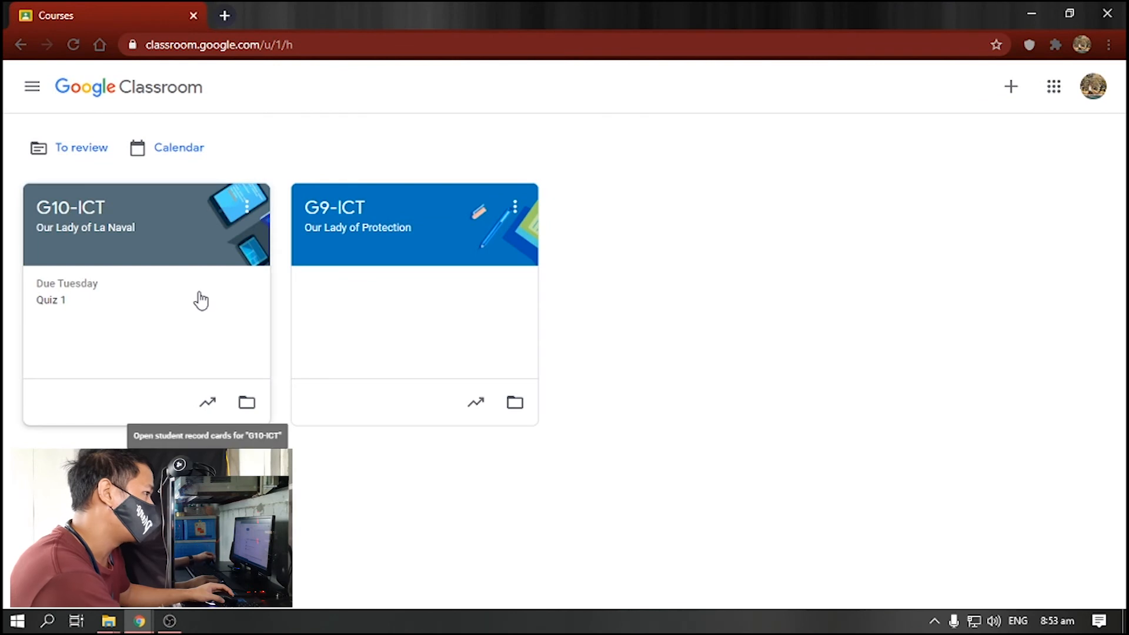
- Open G10-ICT's Classwork, expand Quiz 1, and view its 1 handed-in submission
left_click(177, 227)
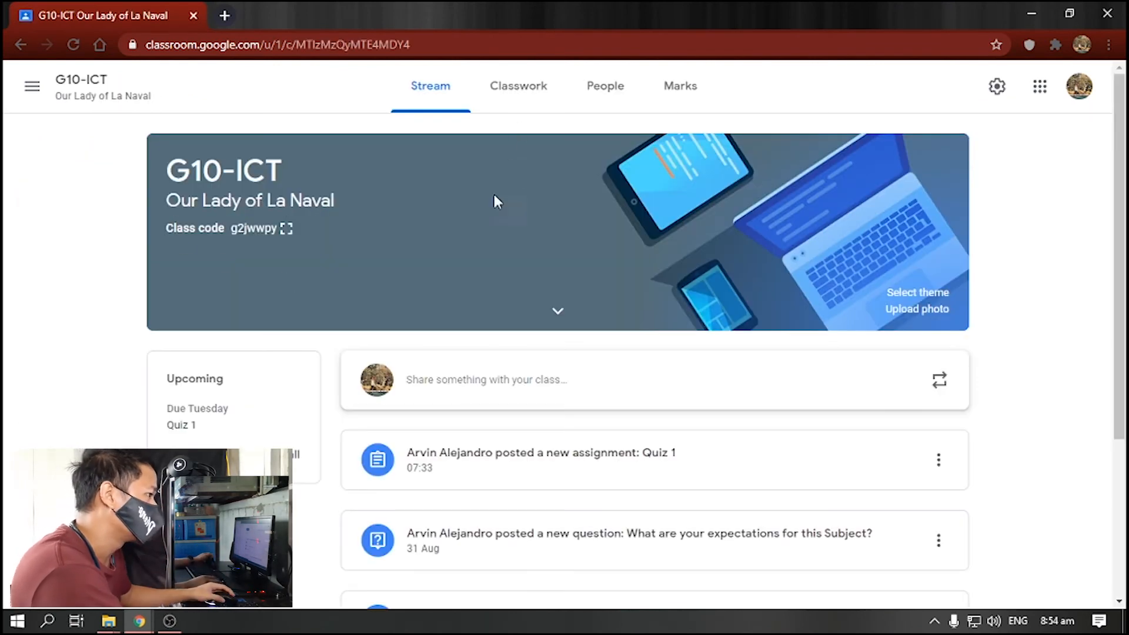
left_click(522, 94)
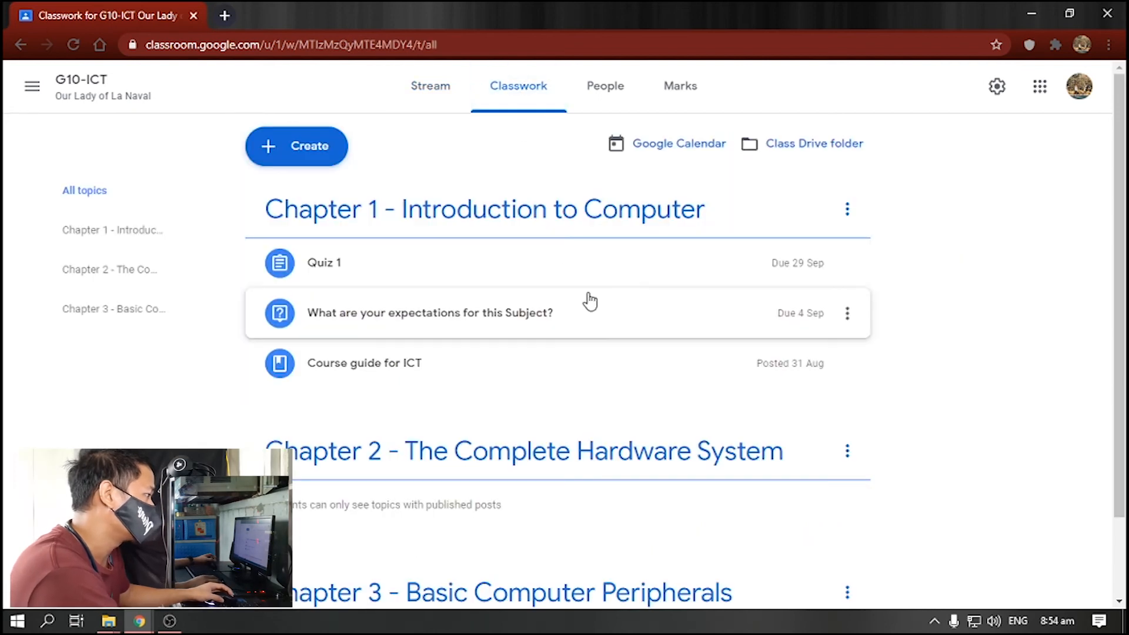
left_click(385, 276)
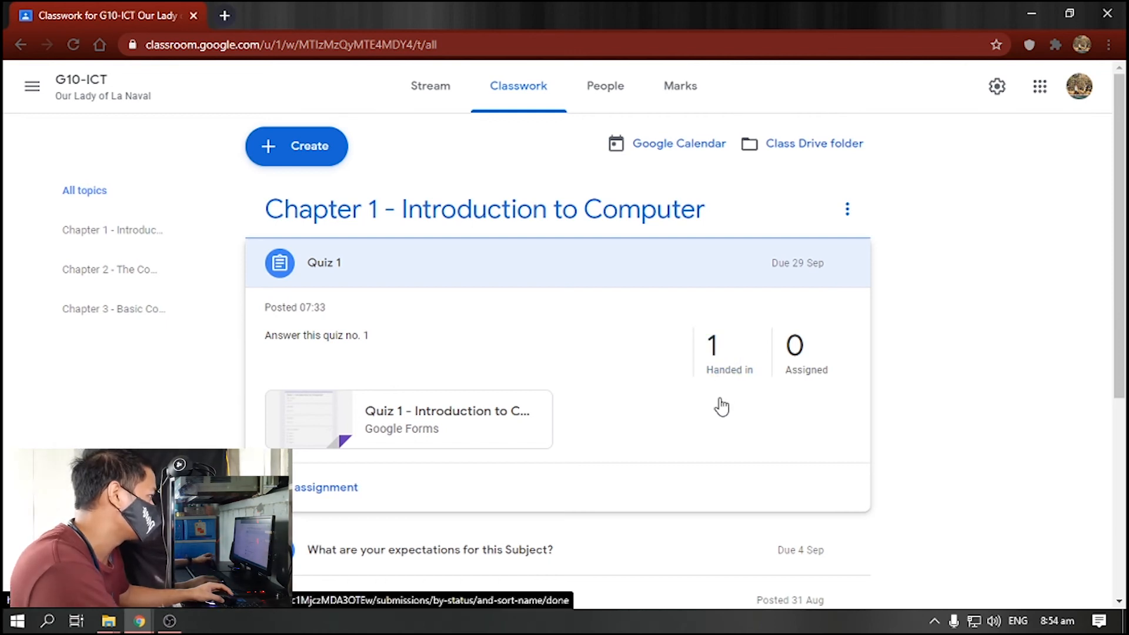
left_click(718, 368)
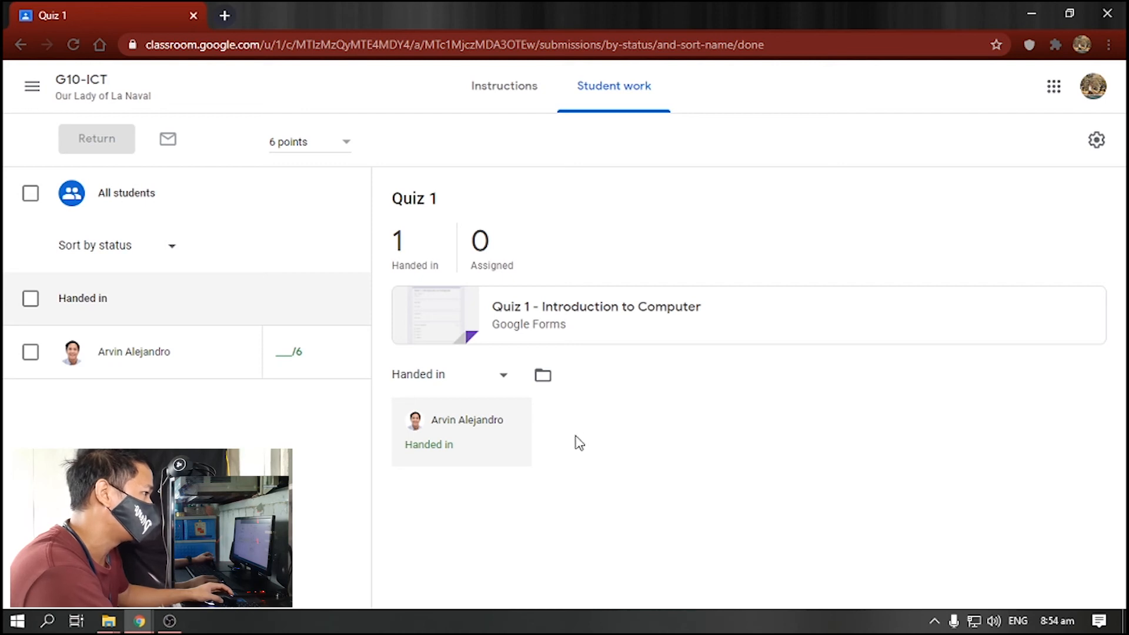
- Edit the Blank Quiz form and create a new 'Blank Quiz (Responses)' spreadsheet from Responses
left_click(464, 328)
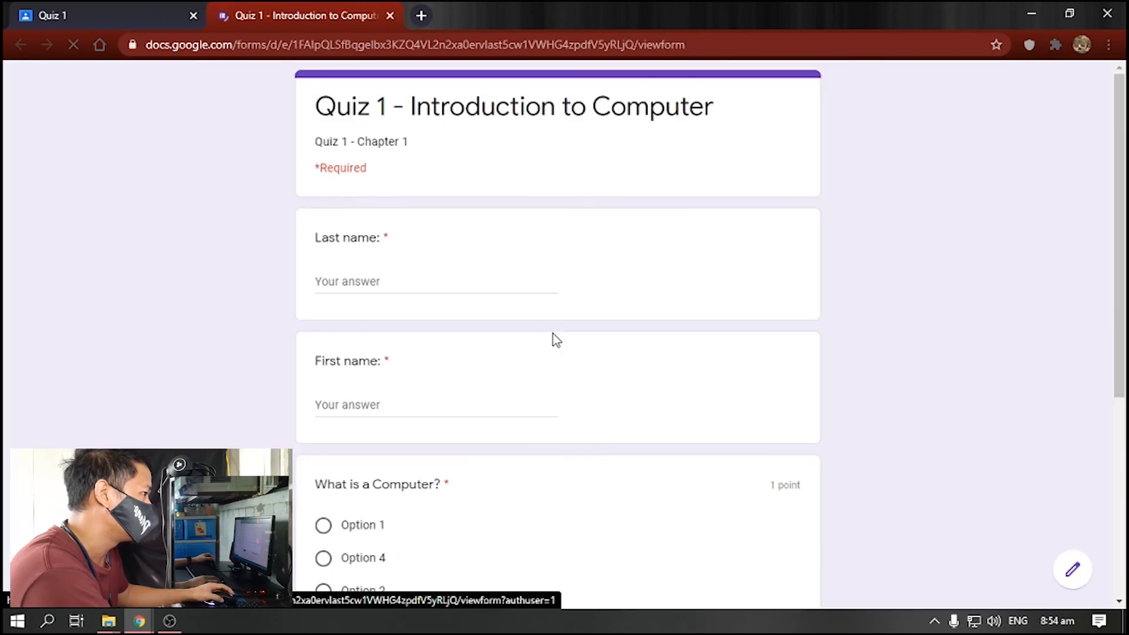
scroll(1006, 517, "down", 4)
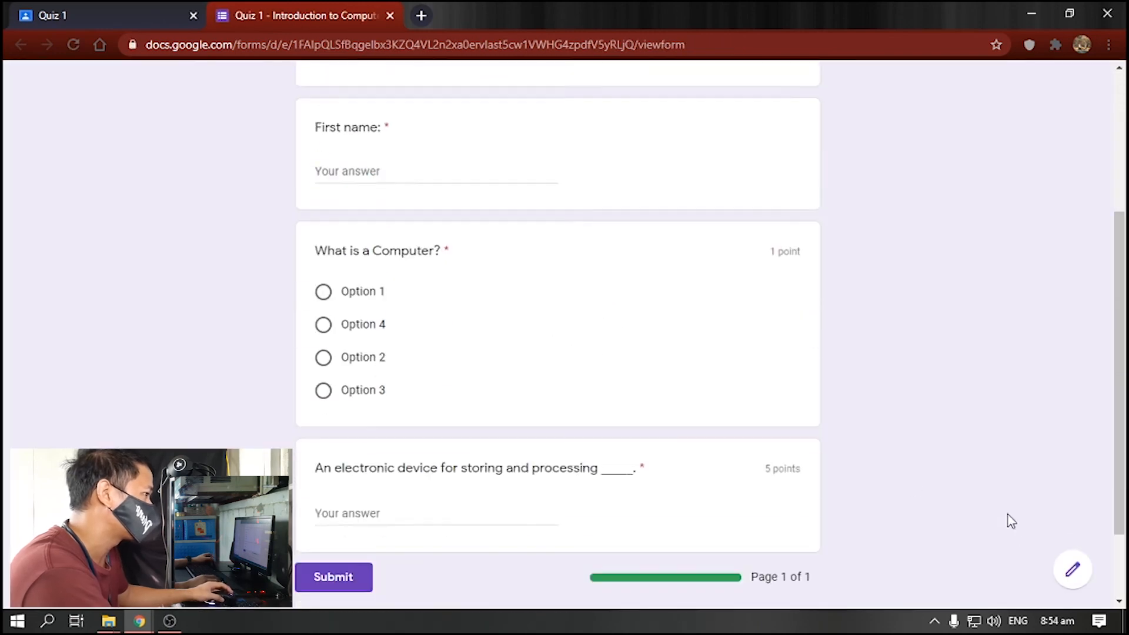
left_click(1070, 576)
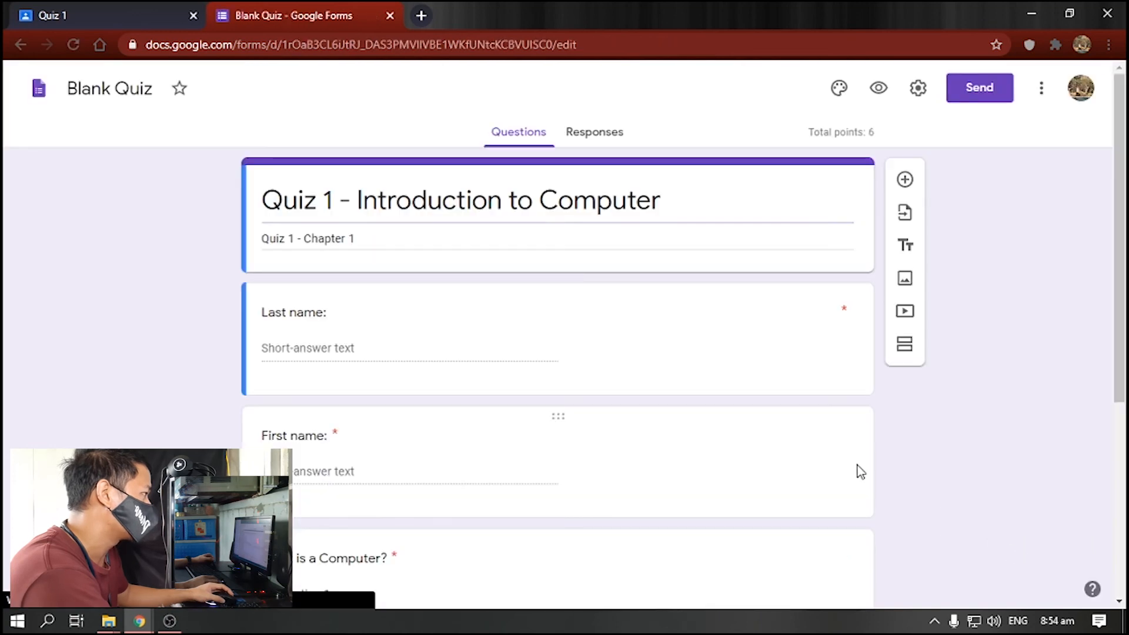
left_click(590, 135)
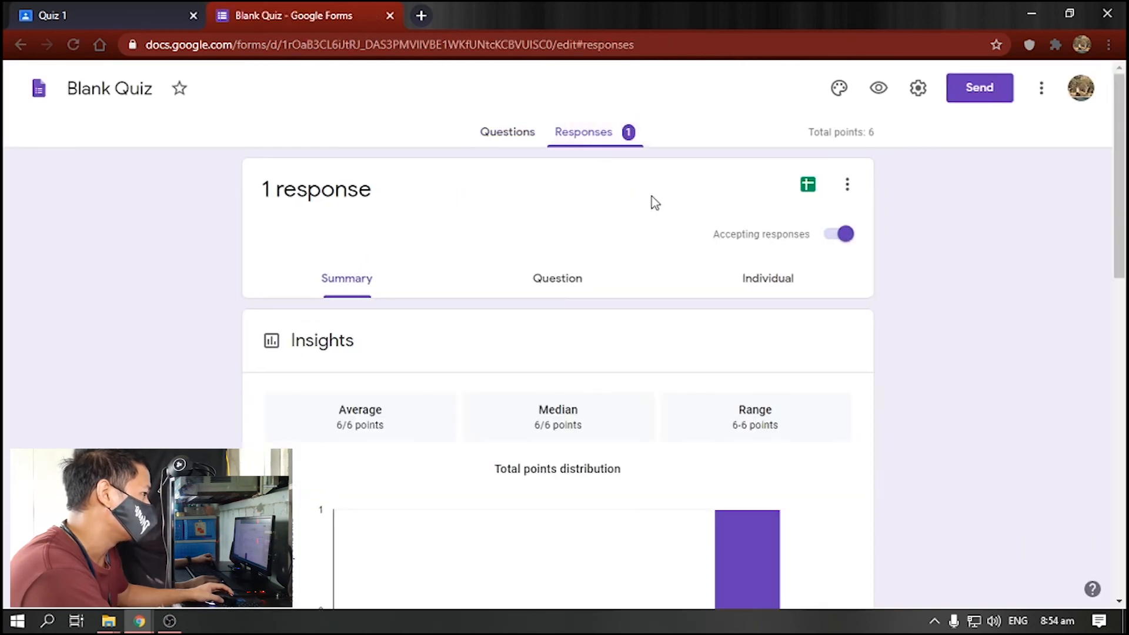
scroll(722, 316, "down", 3)
scroll(722, 315, "up", 3)
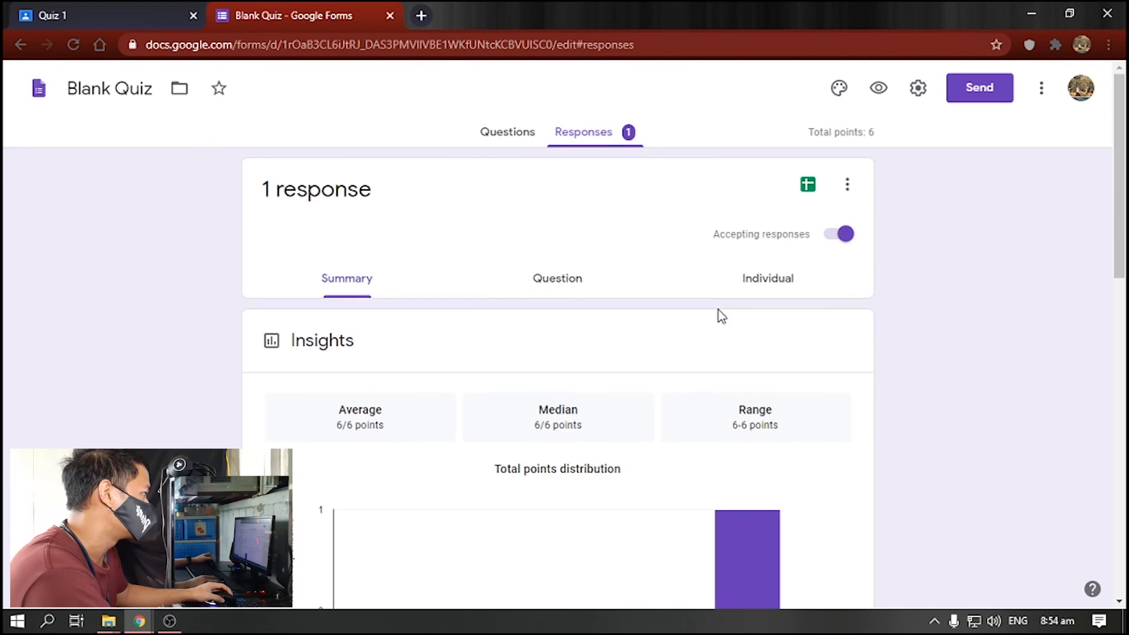
left_click(808, 185)
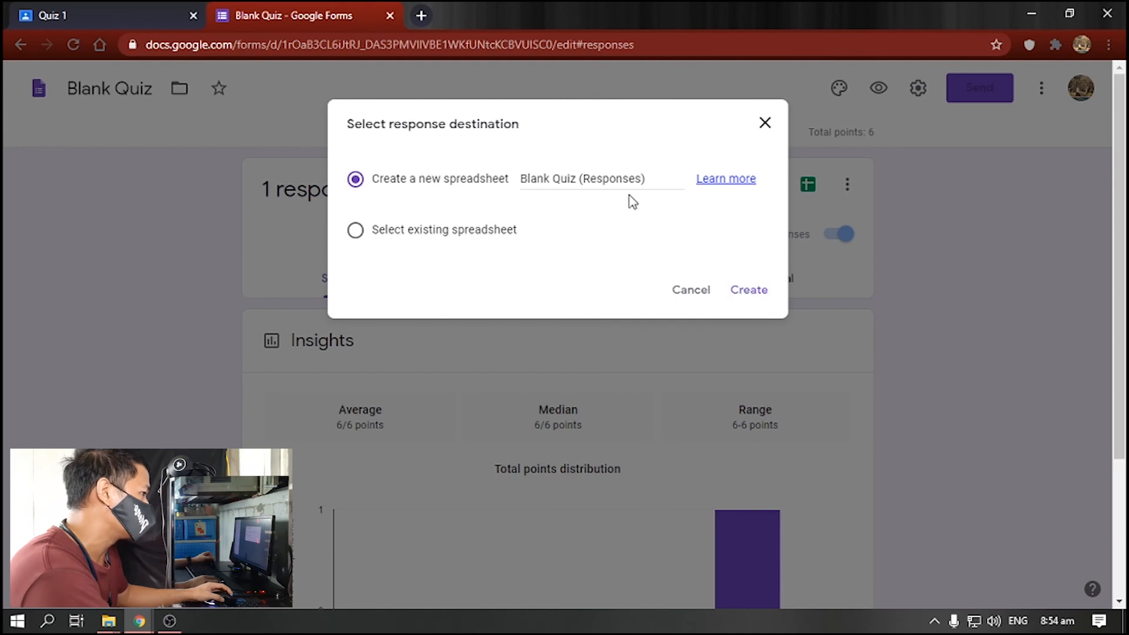
left_click(751, 291)
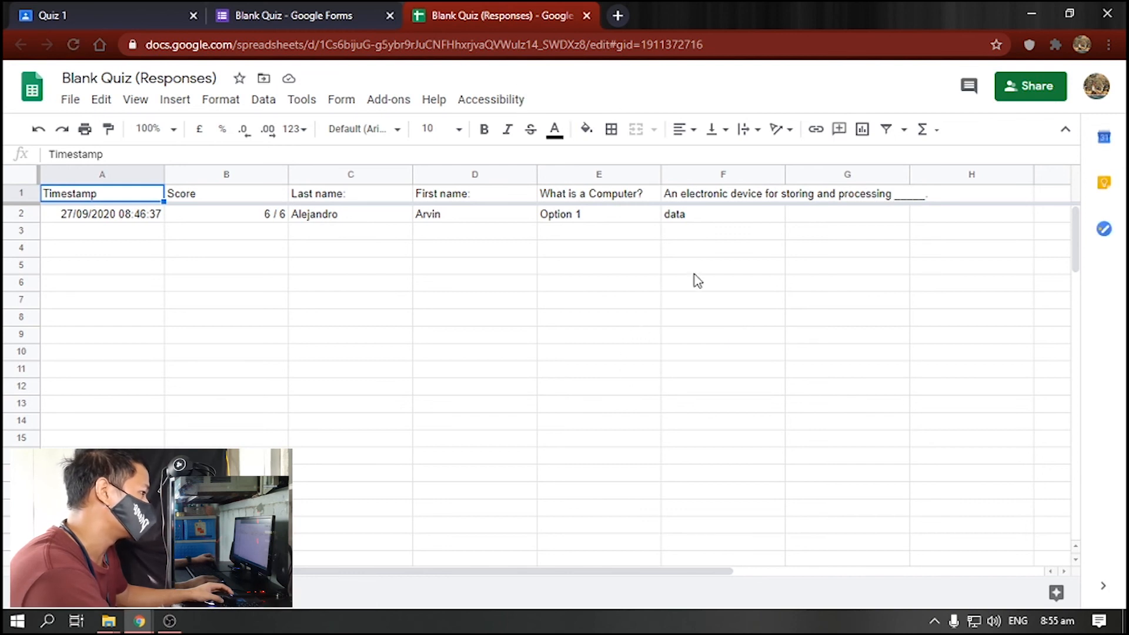
- Auto-fit column F and inspect the answer, name and score cells in row 2
double_click(783, 174)
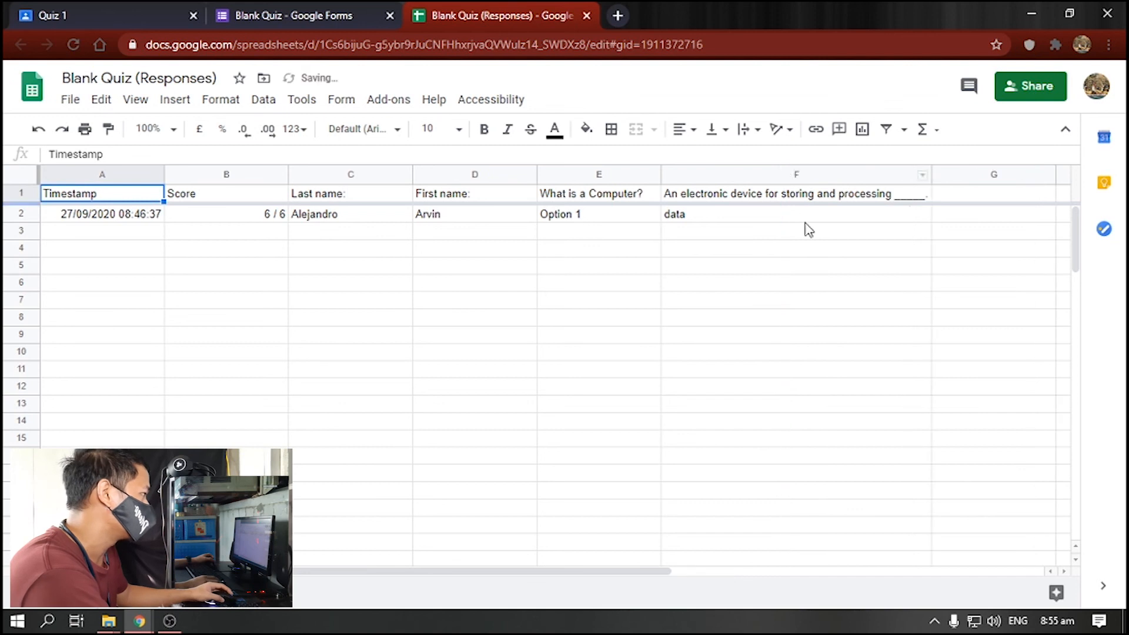
left_click(620, 216)
left_click(680, 215)
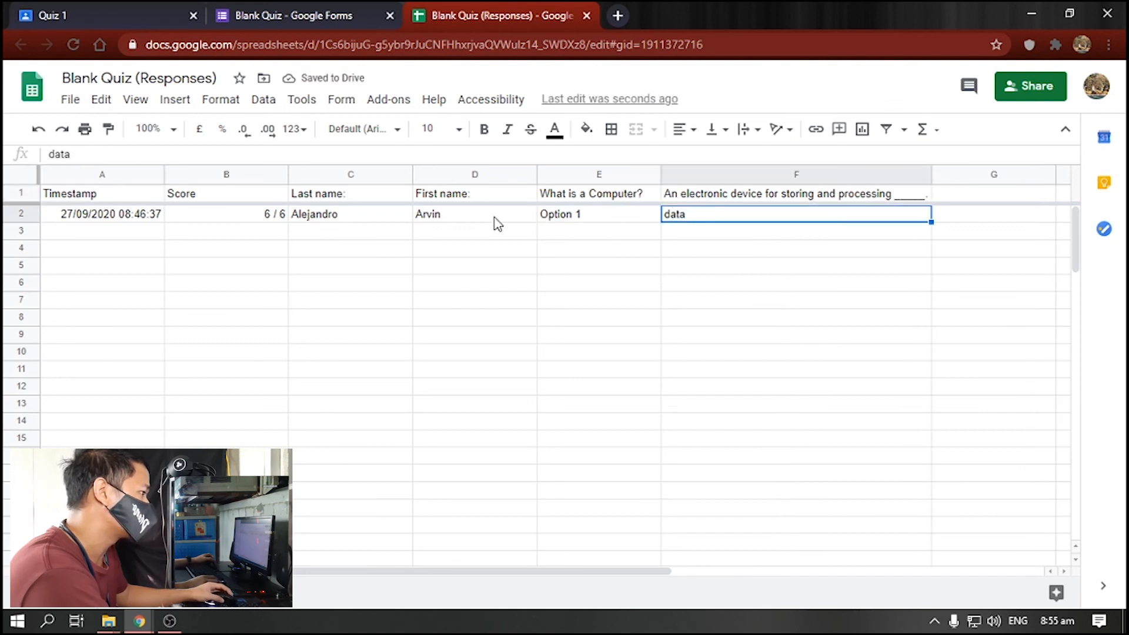
left_click(360, 219)
left_click(451, 217)
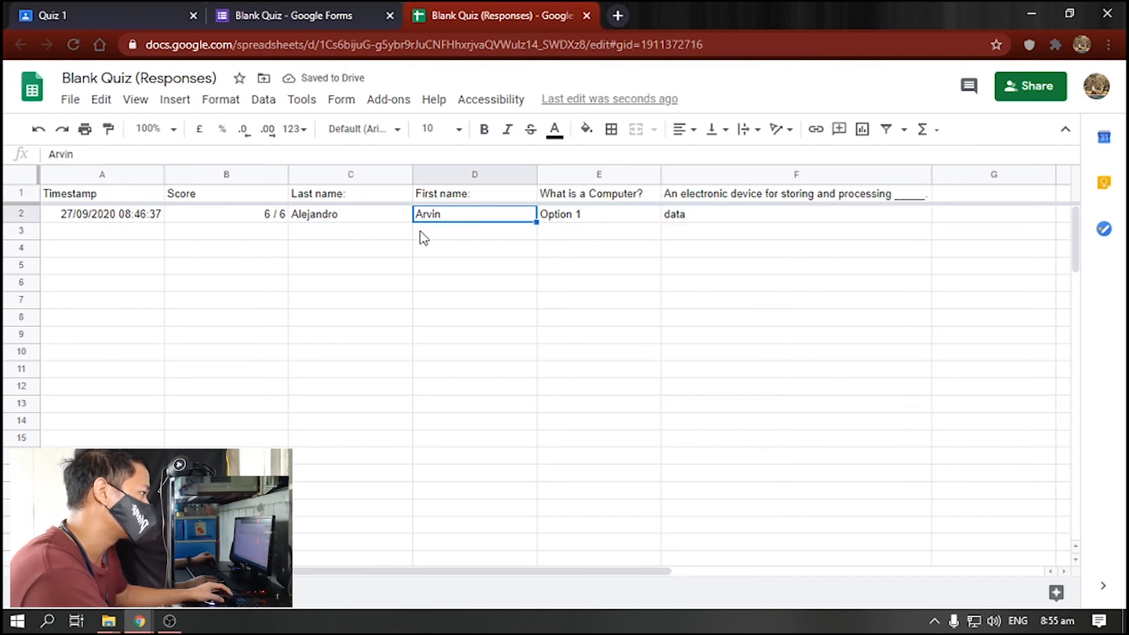
left_click_drag(516, 575, 376, 418)
left_click(268, 221)
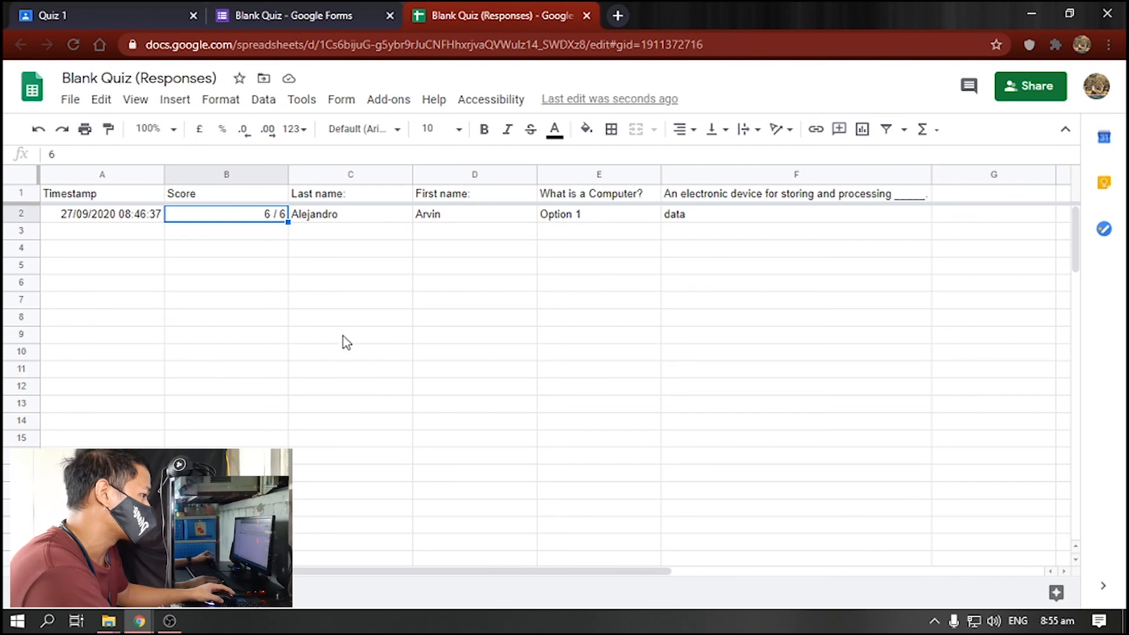
- Check the raw 6 / 6 score in B2 and select the whole response row 2
double_click(266, 215)
left_click(273, 235)
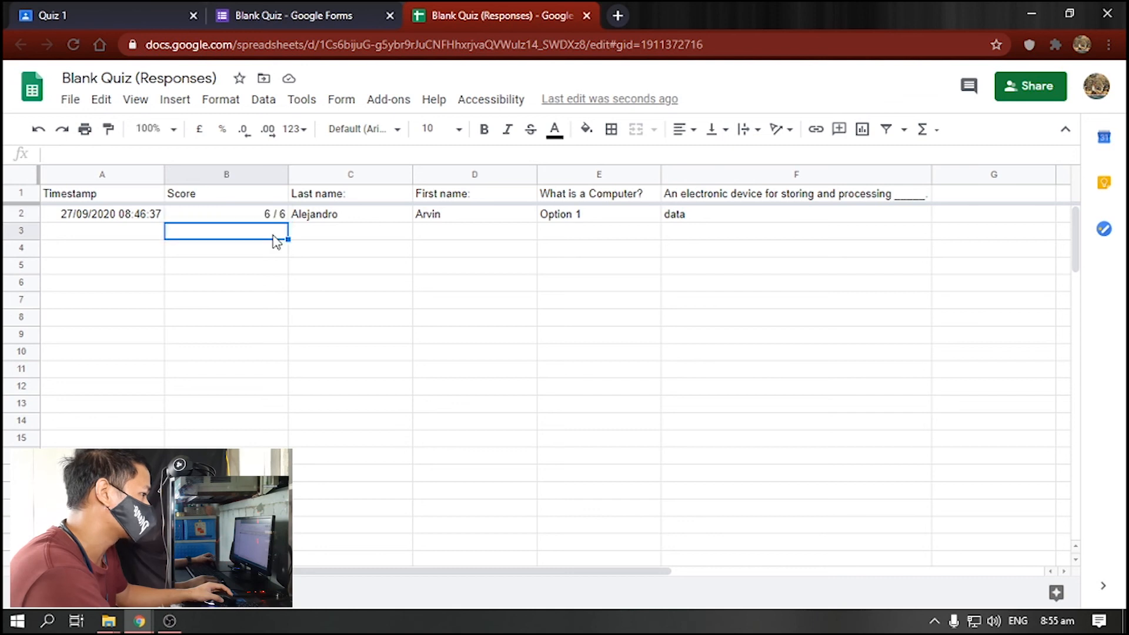
left_click(314, 233)
left_click(316, 218)
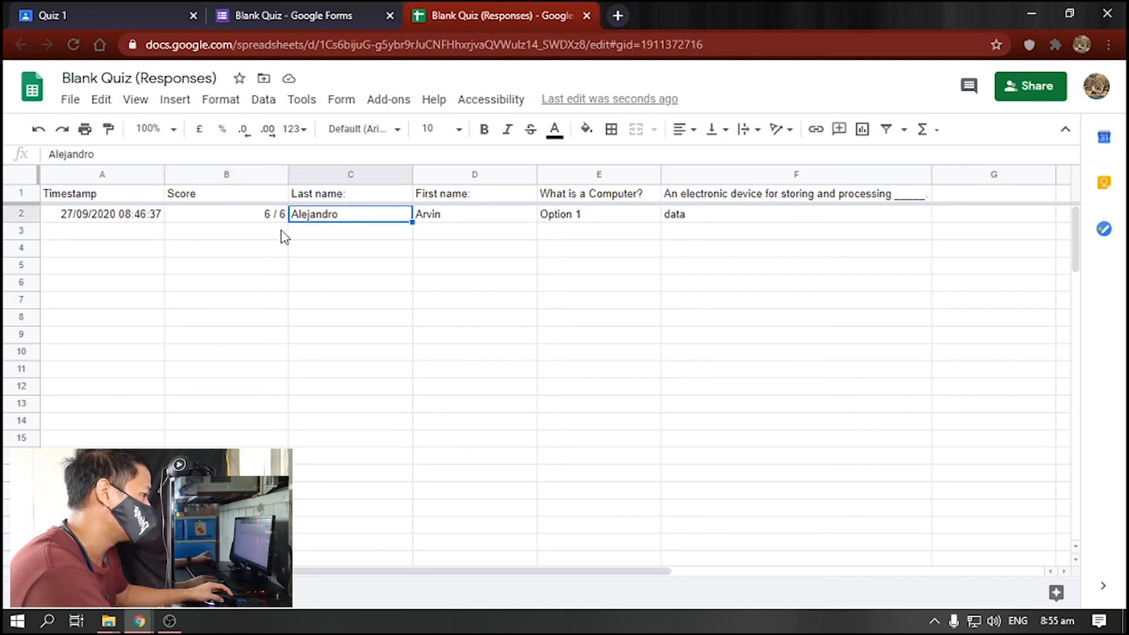
left_click(300, 13)
left_click(479, 8)
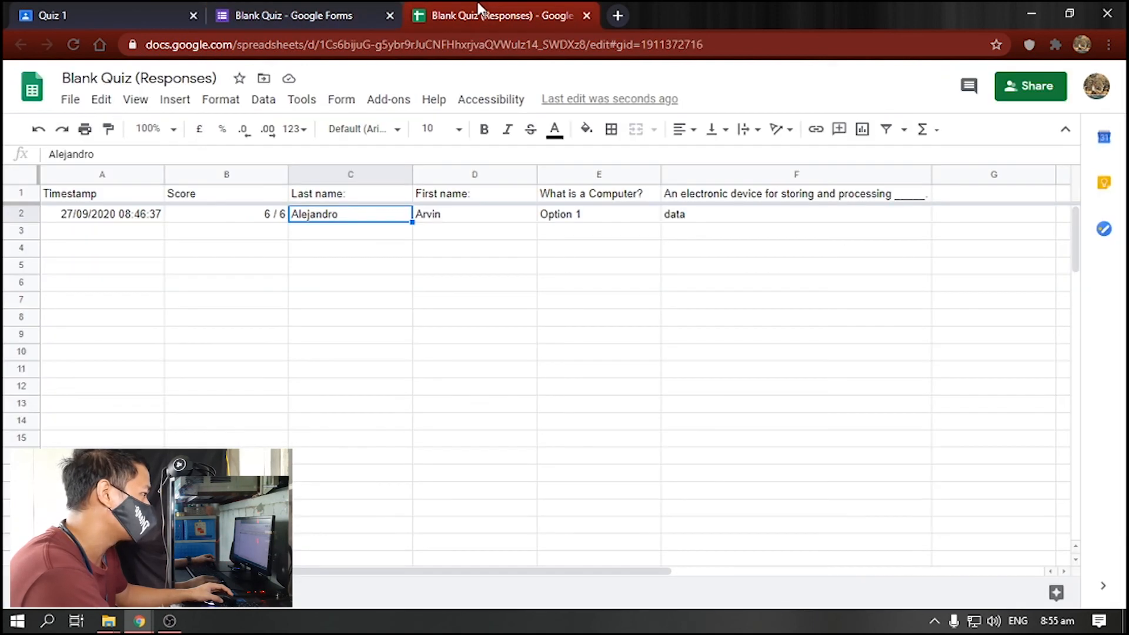
left_click(34, 215)
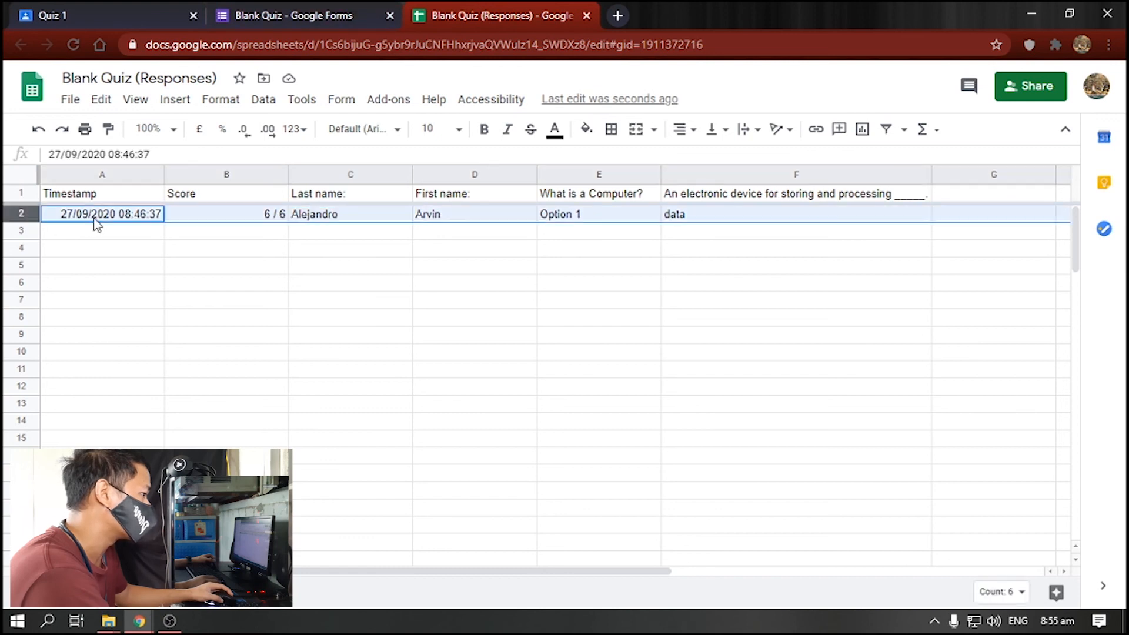